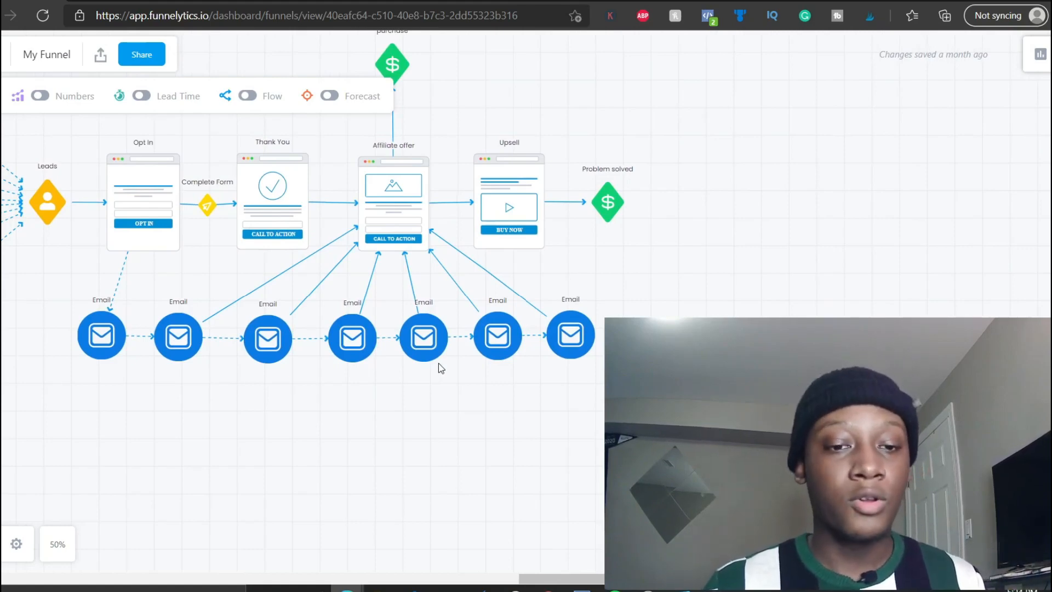
Examine the funnel map from the traffic sources through the opt-in page to the email sequence and affiliate offer
scroll(195, 386, "left", 5)
scroll(195, 387, "left", 3)
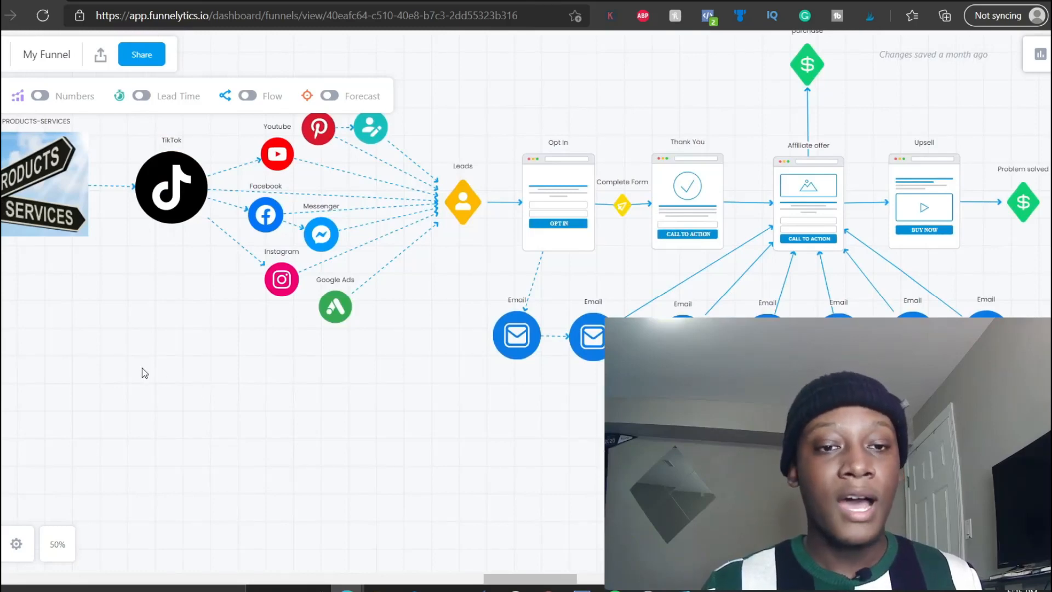
scroll(171, 441, "left", 2)
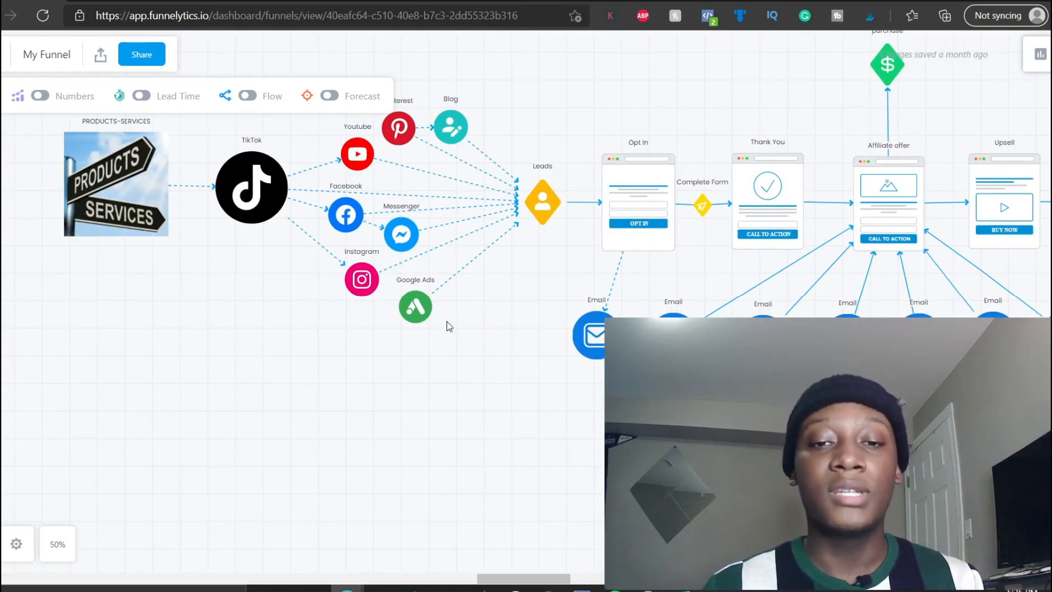
scroll(450, 326, "right", 5)
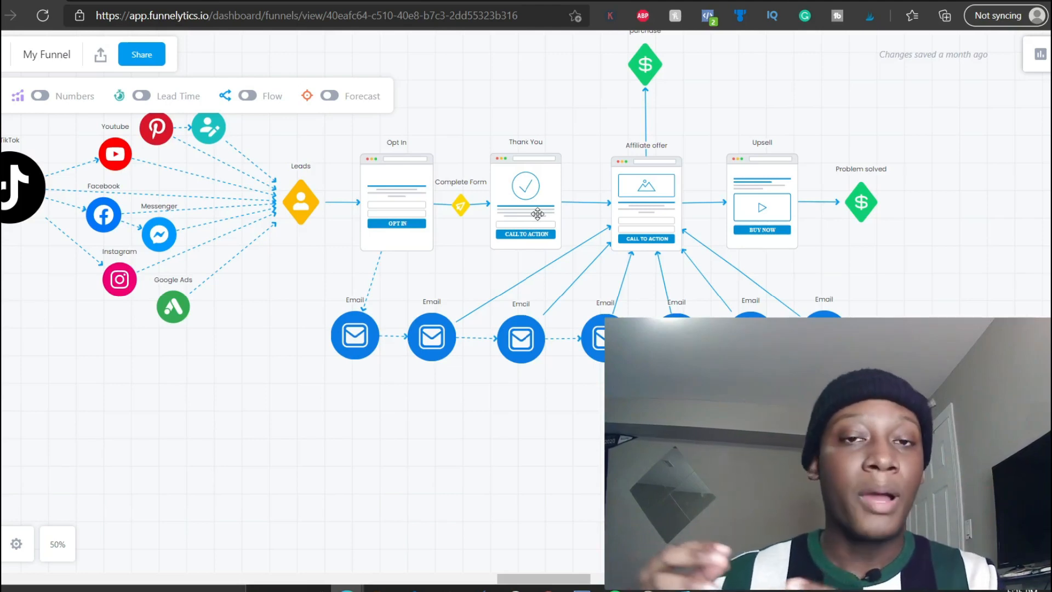
scroll(538, 214, "up", 1)
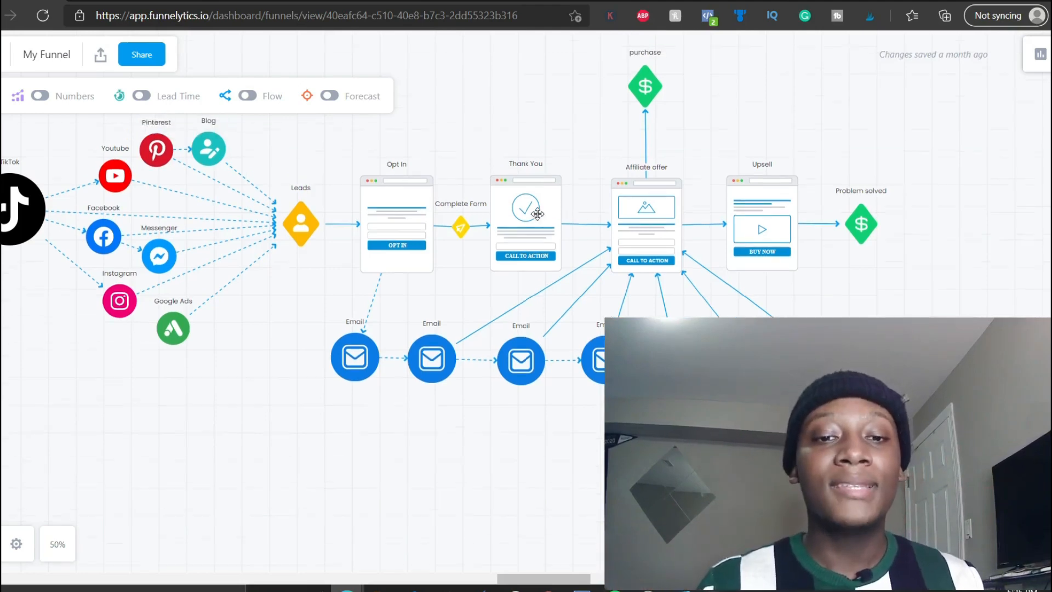
scroll(367, 357, "right", 3)
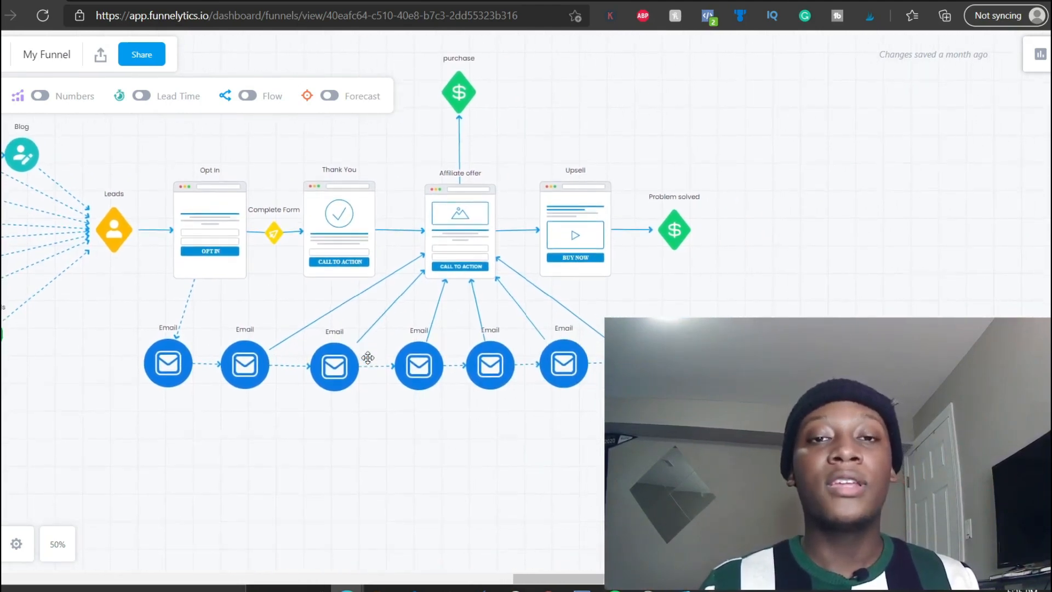
scroll(329, 346, "down", 1)
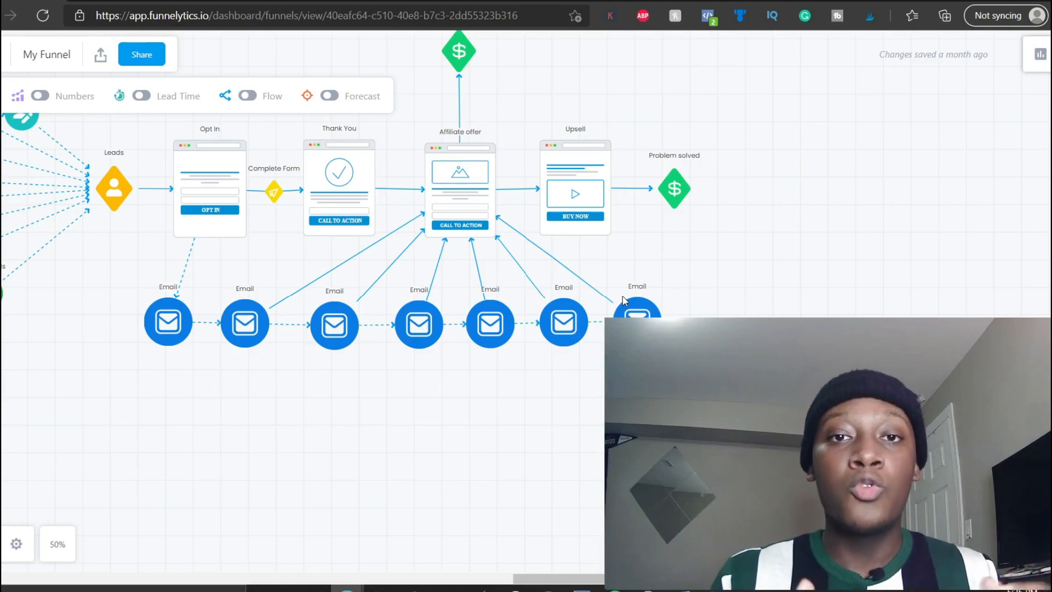
scroll(623, 299, "right", 1)
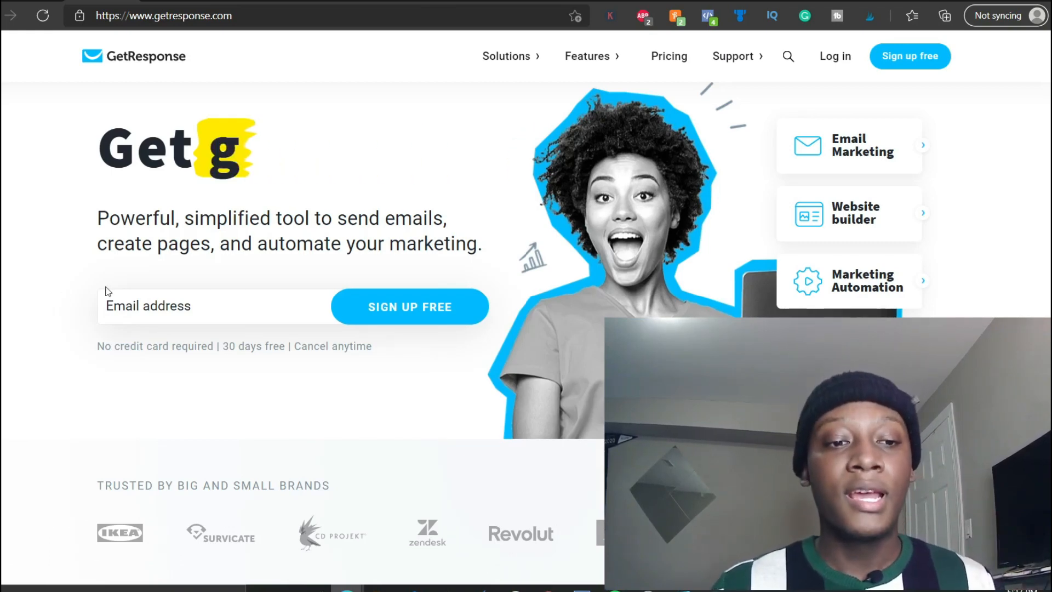
Switch to the GetResponse website and look over its home and features pages
left_click(189, 307)
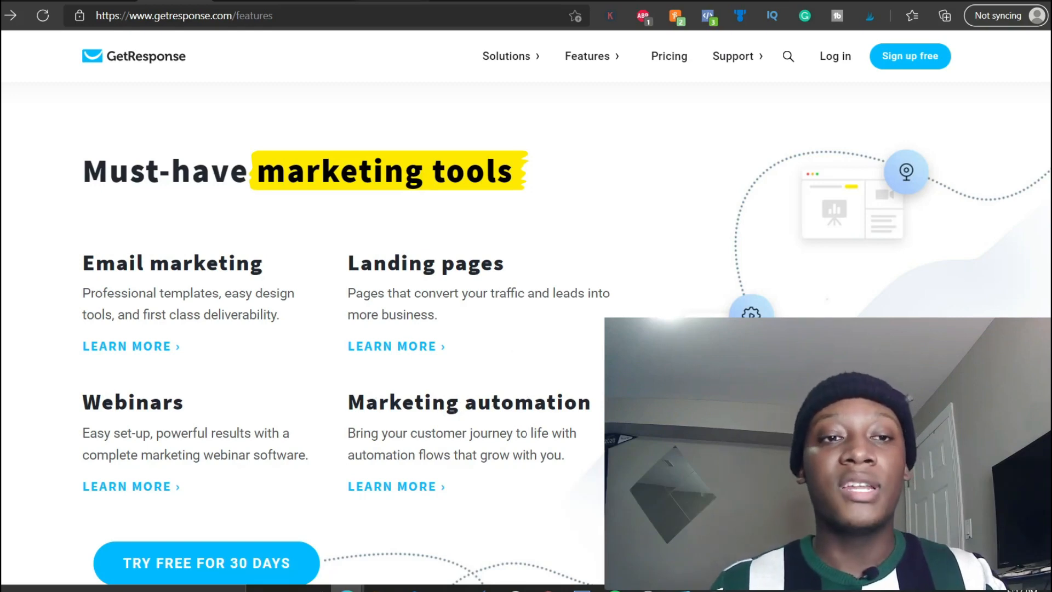
left_click(245, 1)
left_click(104, 0)
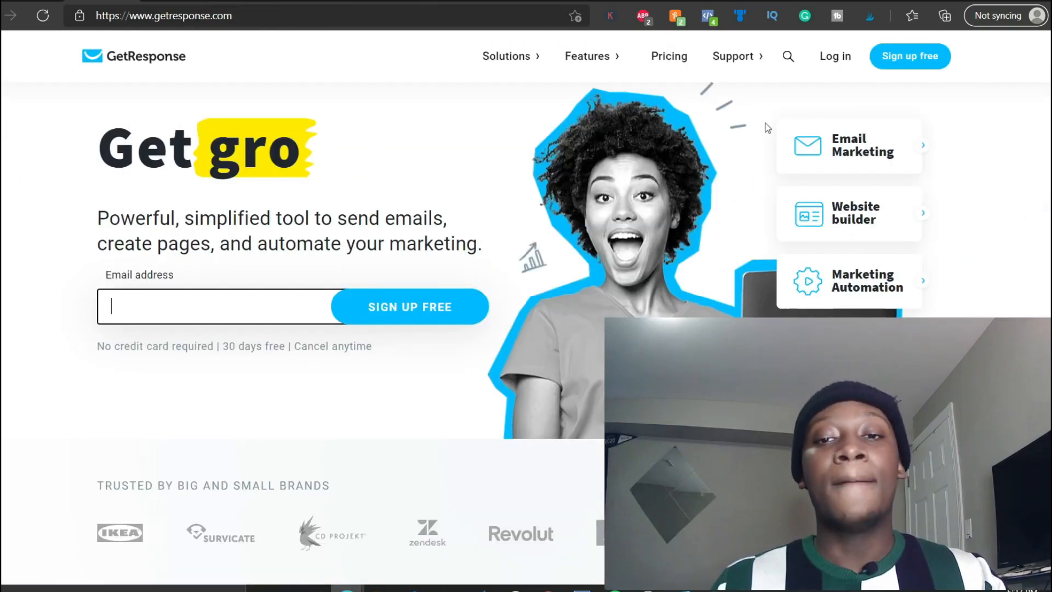
mouse_move(611, 63)
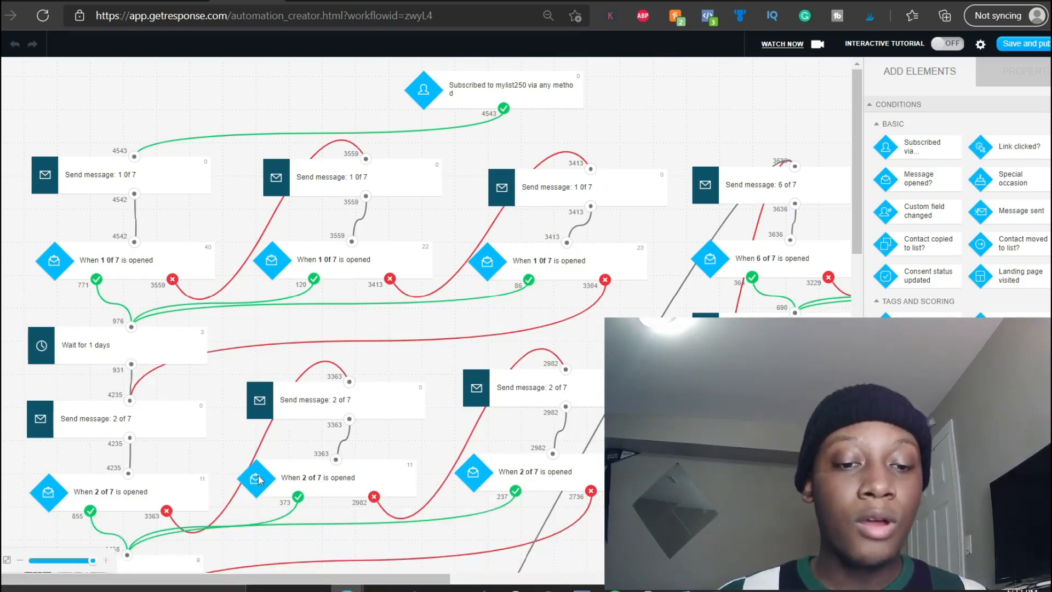
Review the existing seven-message GetResponse automation workflow alongside the email sequence in the Funnelytics funnel map
scroll(261, 480, "down", 1)
scroll(260, 480, "up", 1)
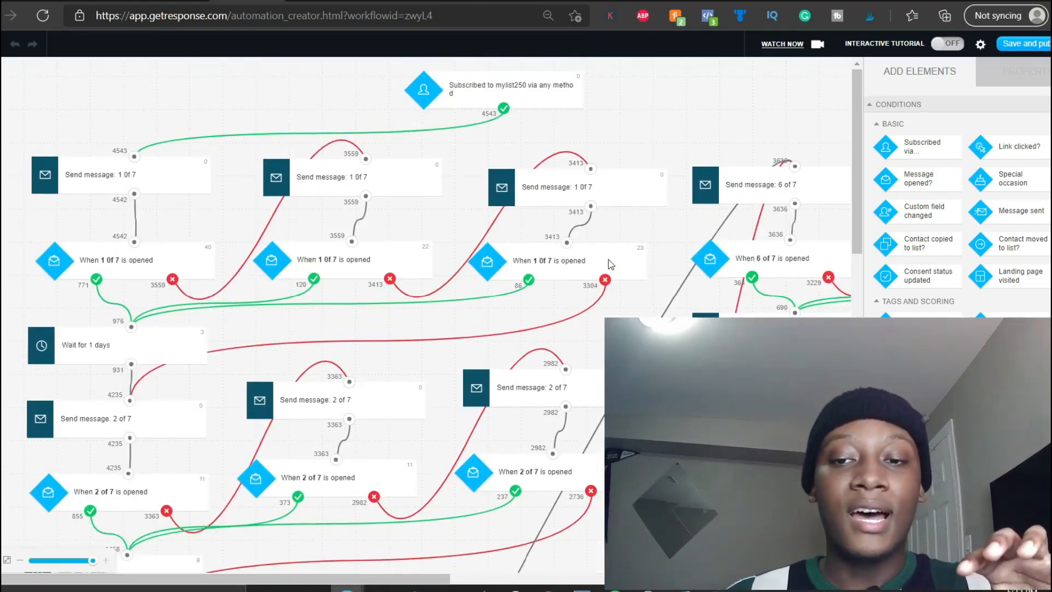
left_click_drag(856, 139, 854, 3)
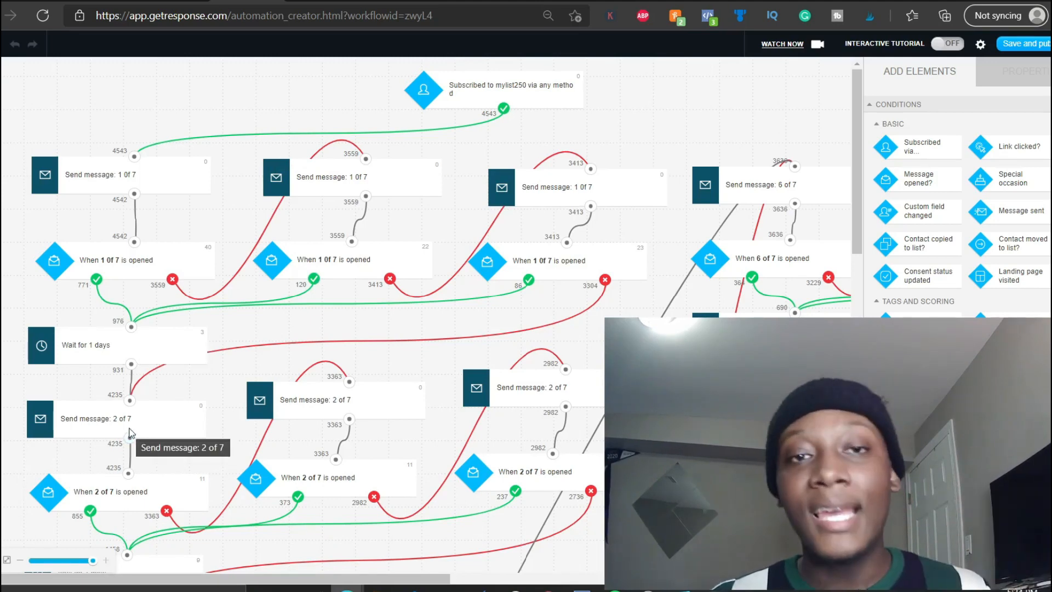
left_click(55, 1)
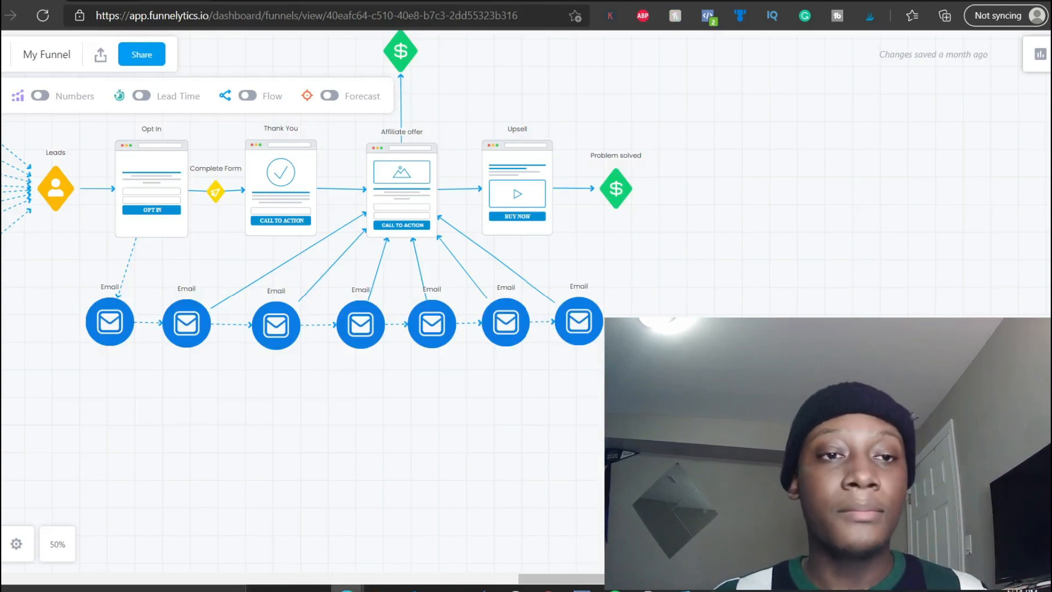
left_click(256, 1)
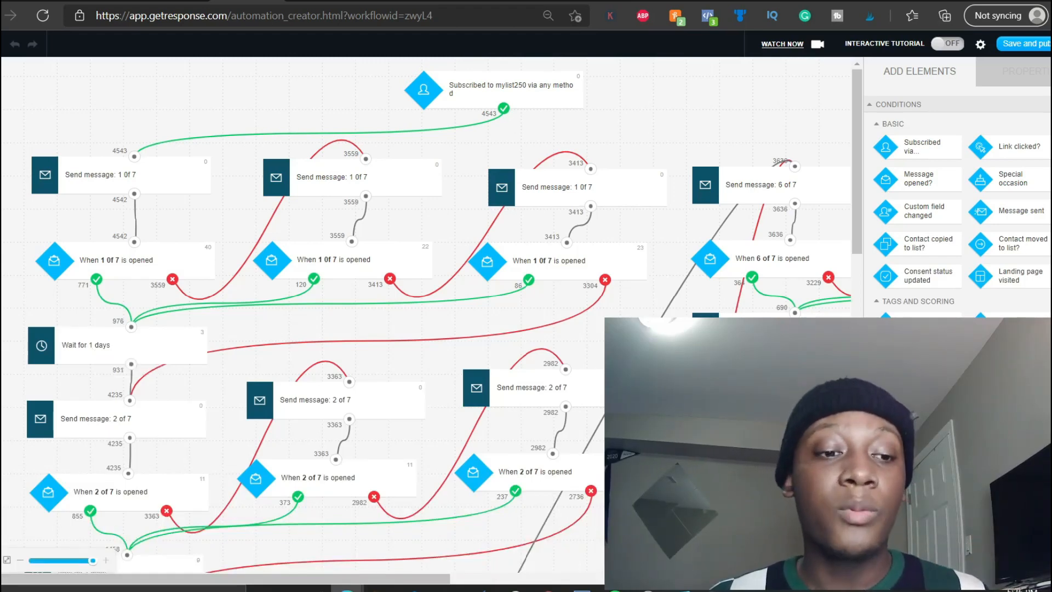
scroll(439, 315, "down", 1)
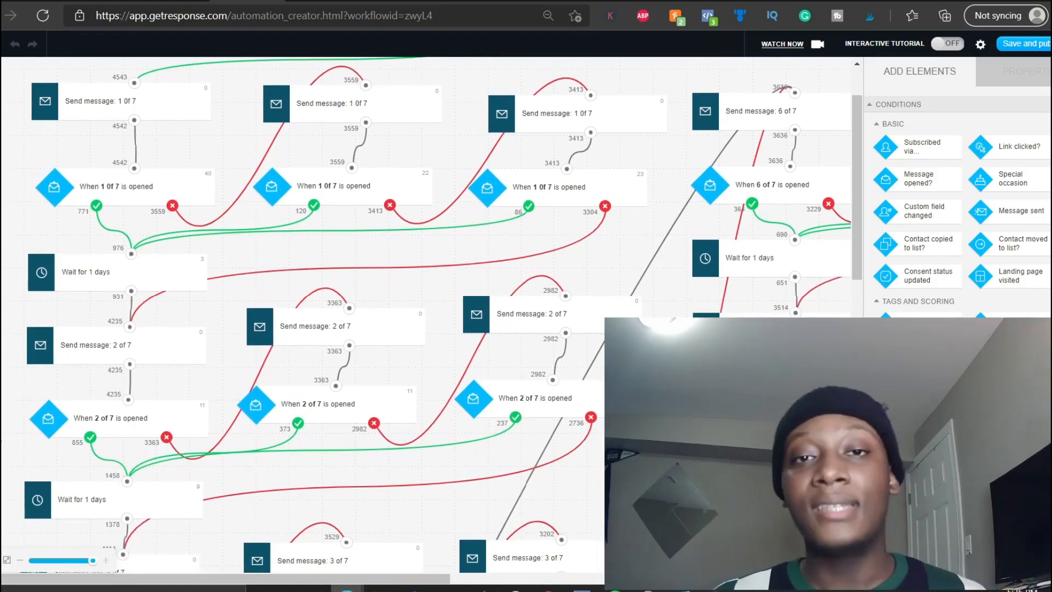
scroll(104, 421, "up", 1)
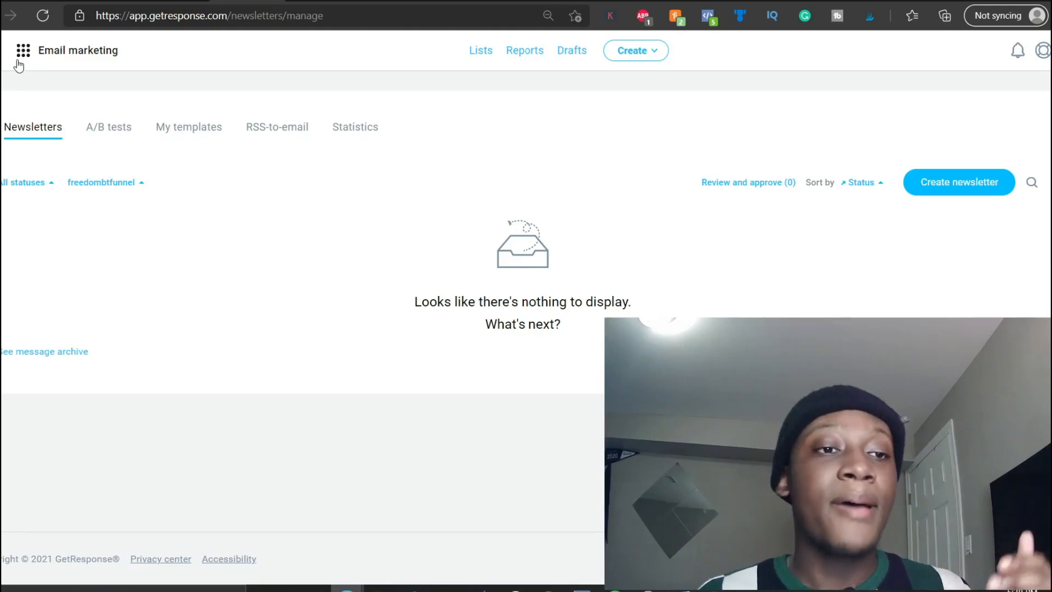
Open GetResponse's Automation tool and browse the available workflow templates
left_click(22, 51)
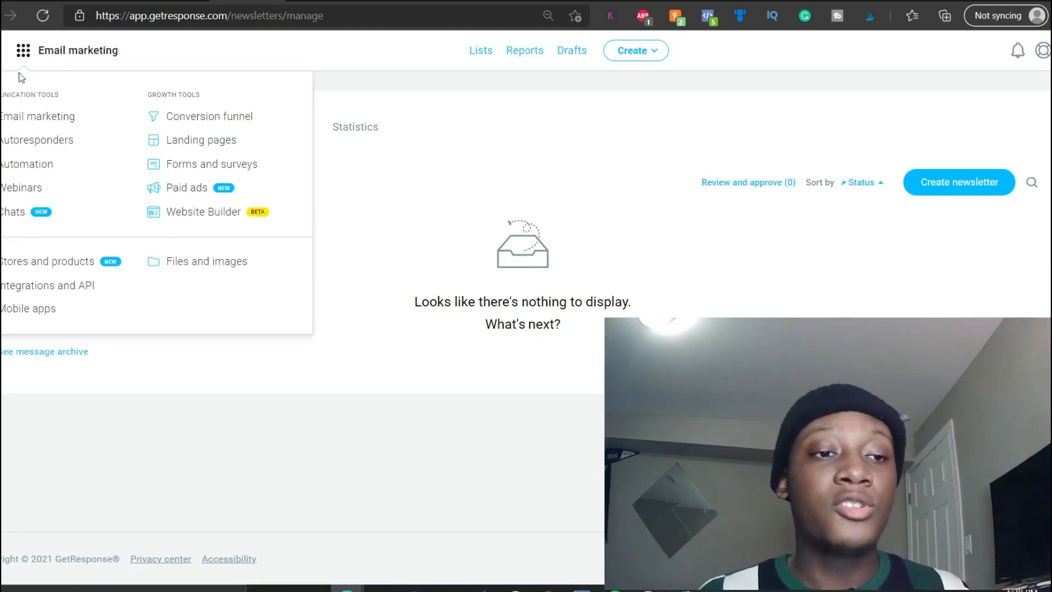
left_click(50, 164)
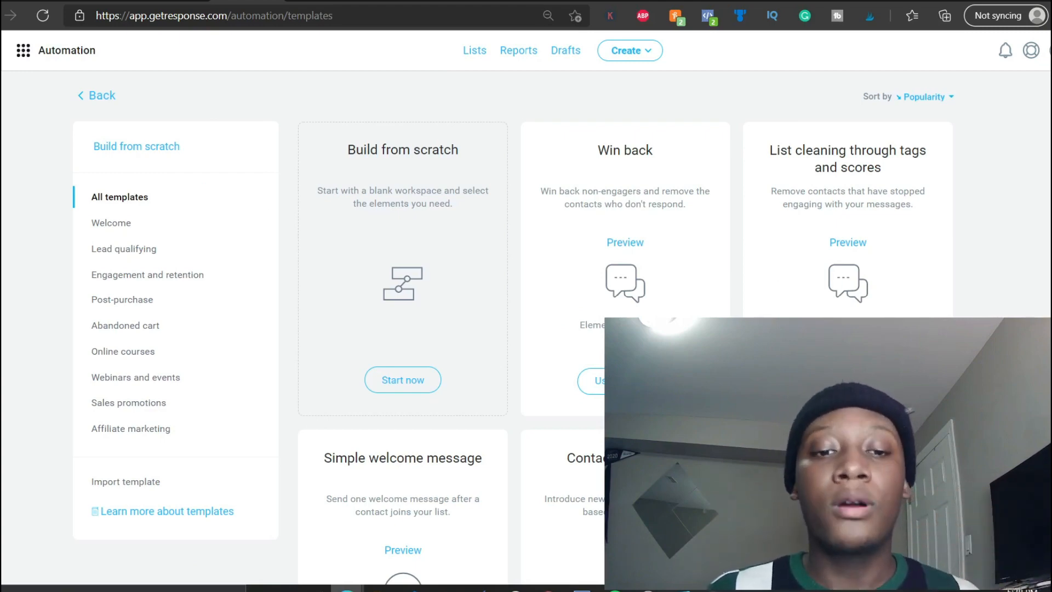
scroll(526, 307, "down", 7)
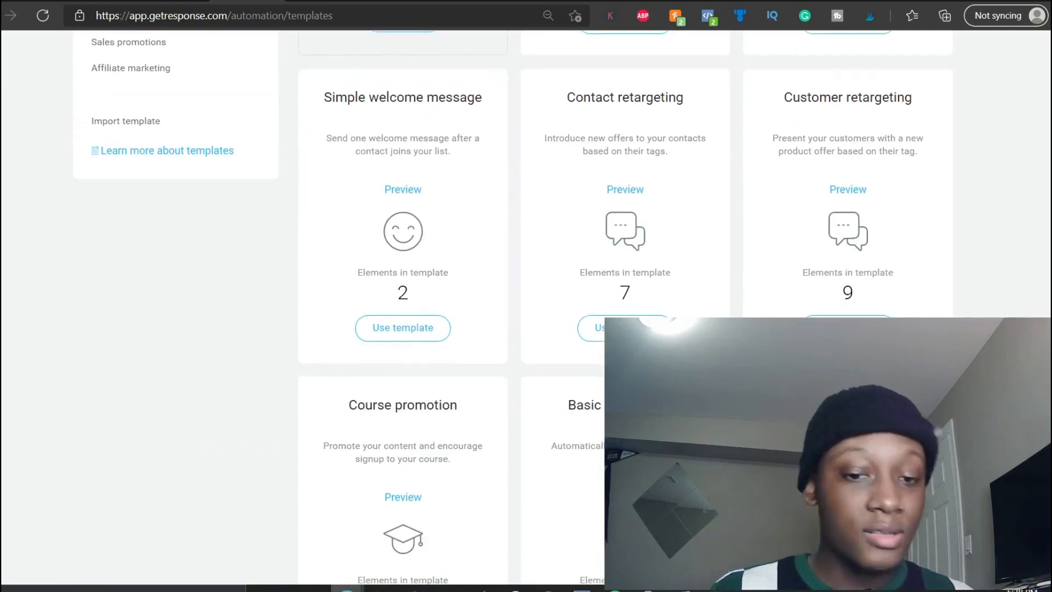
scroll(1017, 314, "down", 6)
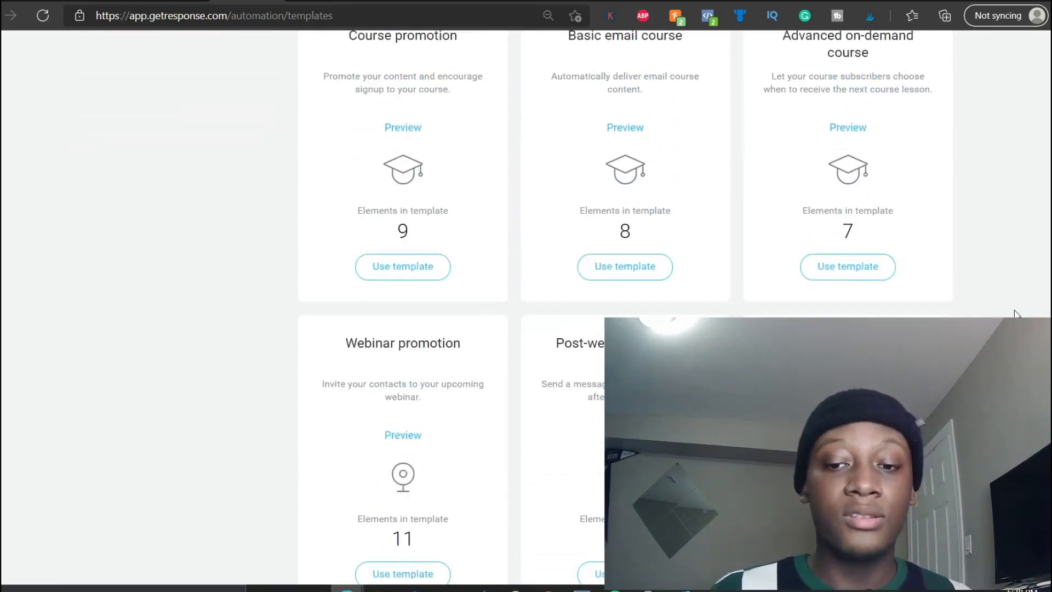
scroll(1016, 314, "up", 13)
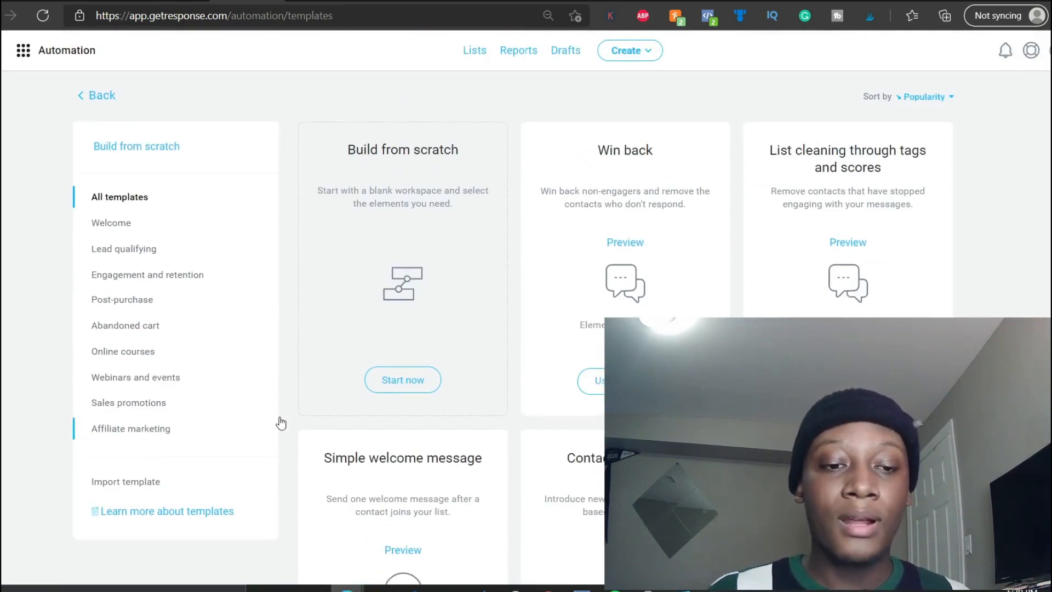
Start building a workflow from scratch and go through the introductory slides to the workflow setup
left_click(382, 386)
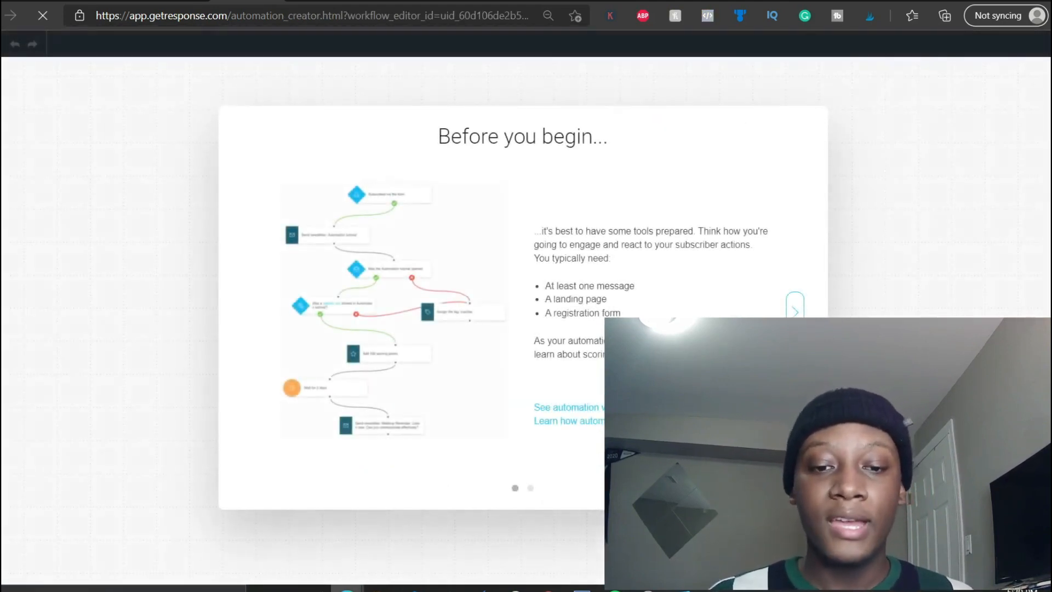
left_click(795, 313)
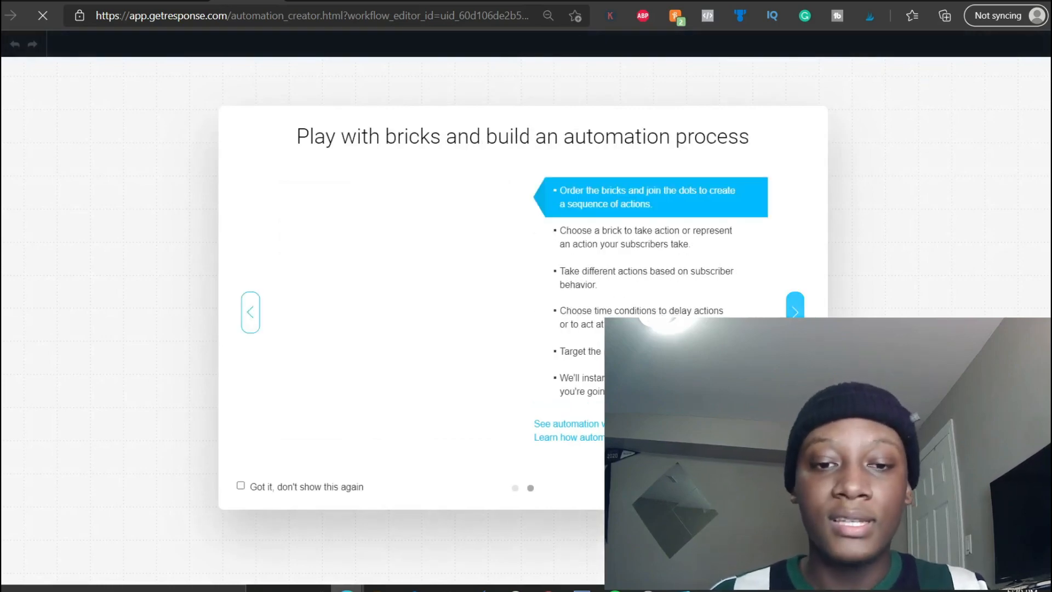
left_click(795, 313)
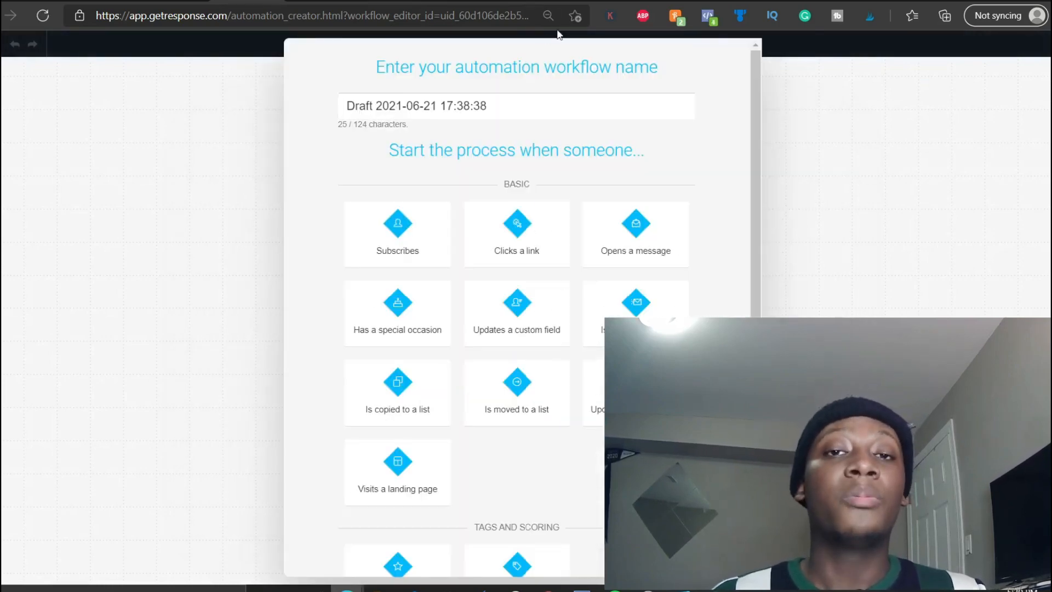
Replace the default workflow name with "youtube training"
left_click(508, 102)
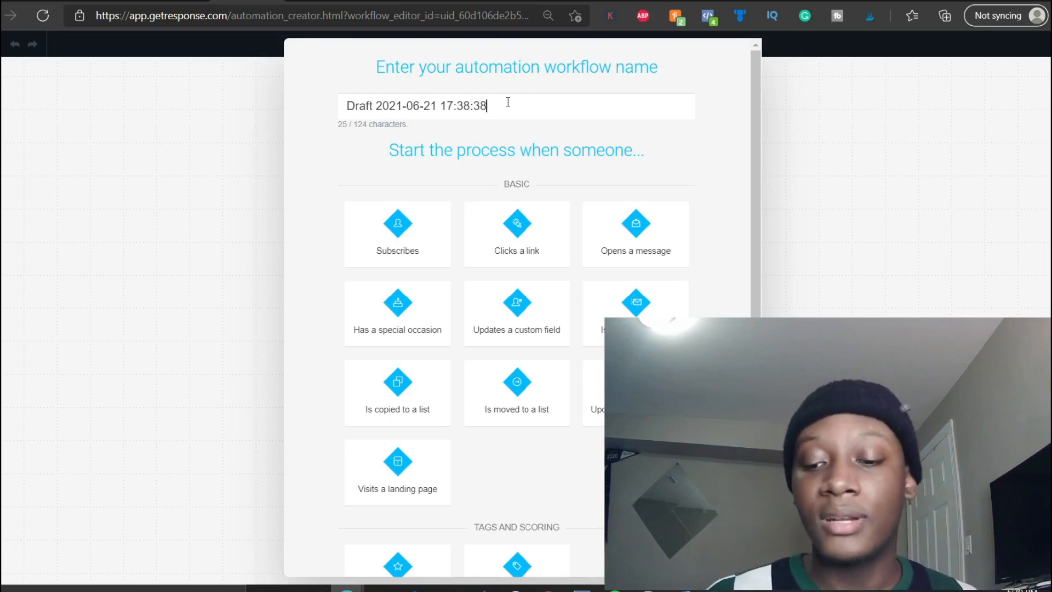
key("BackSpace")
key("BackSpace")
key("BackSpace")
key("BackSpace")
key("BackSpace")
key("BackSpace")
key("BackSpace")
key("BackSpace")
key("BackSpace")
key("BackSpace")
key("BackSpace")
key("BackSpace")
key("BackSpace")
key("BackSpace")
key("BackSpace")
key("BackSpace")
key("BackSpace")
key("BackSpace")
key("BackSpace")
key("BackSpace")
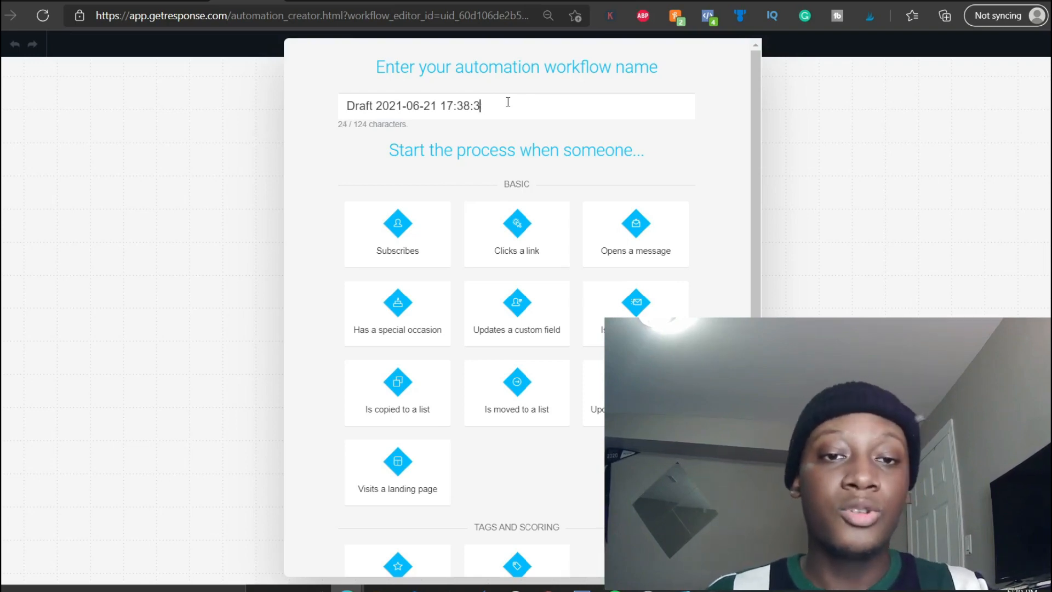
key("BackSpace")
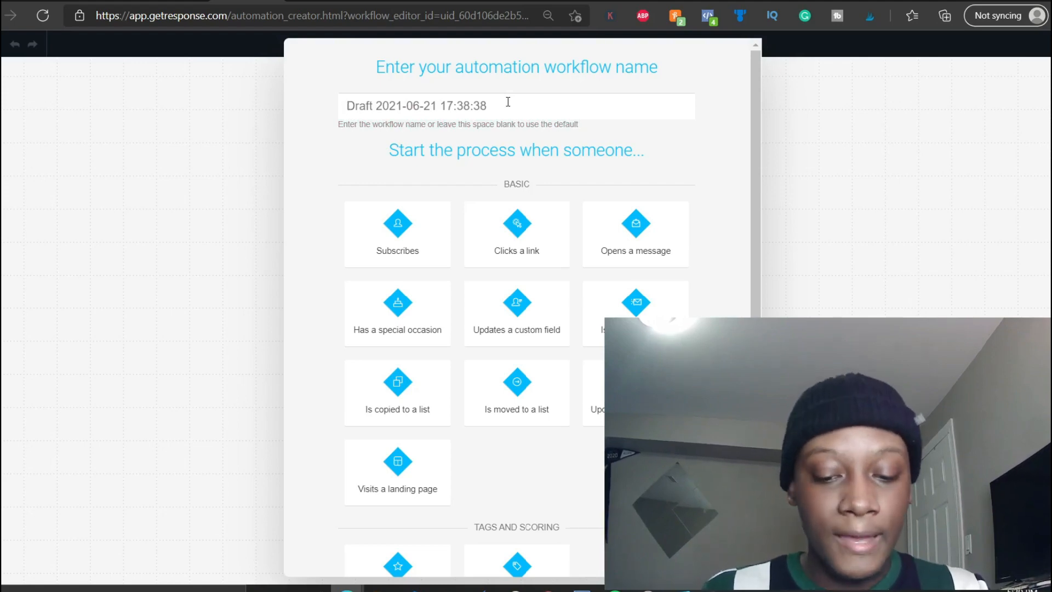
type("youtub")
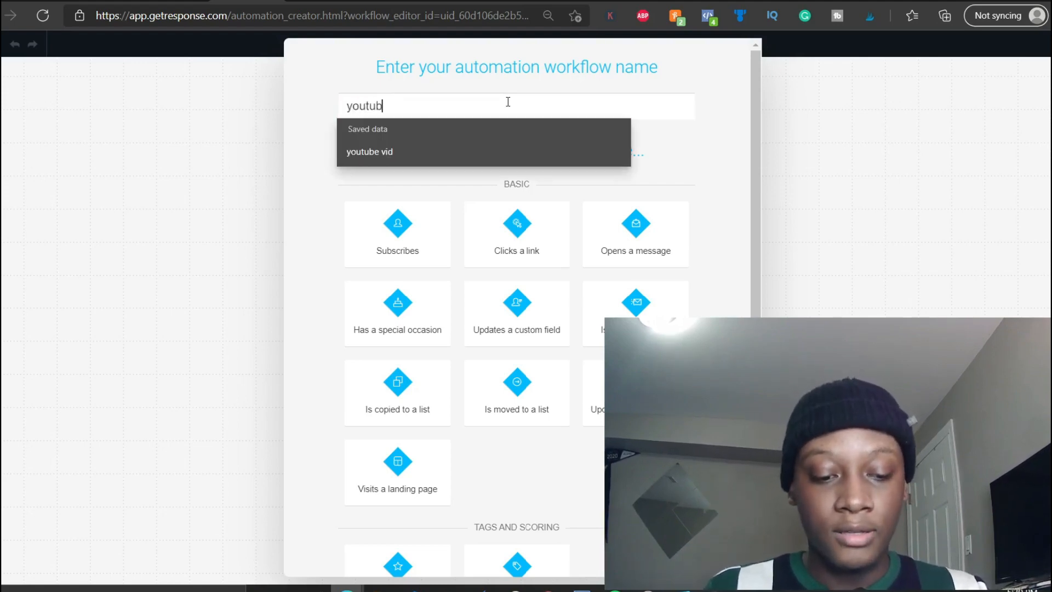
type("e trs")
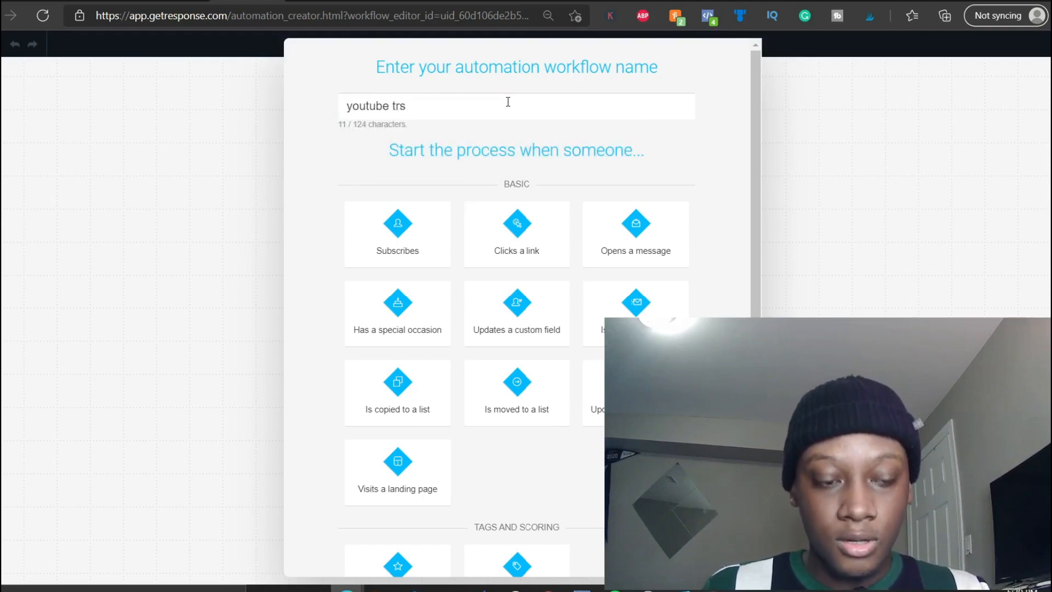
key("BackSpace")
type("aining")
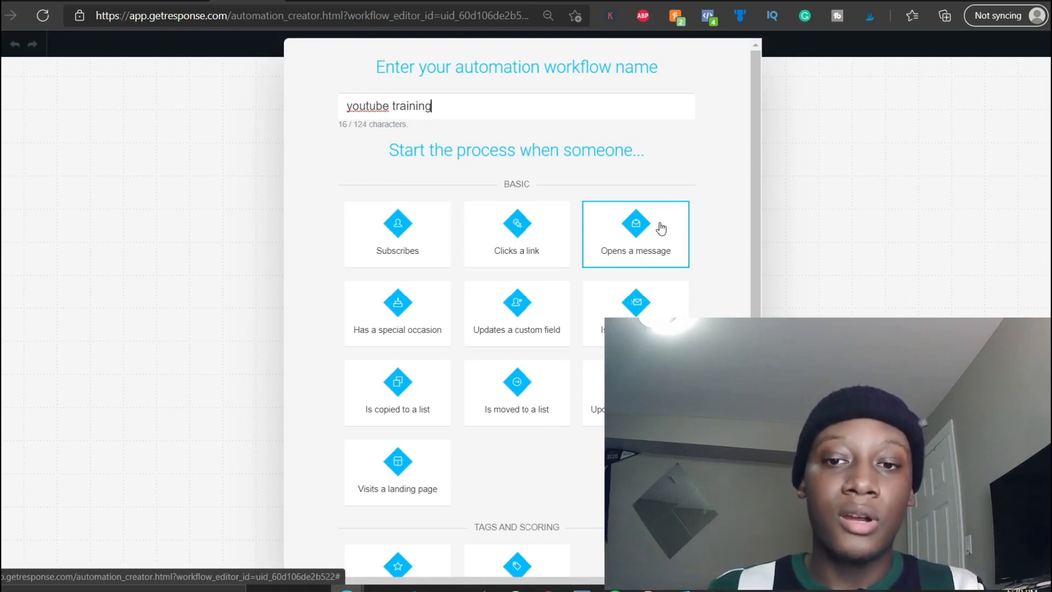
Start the workflow when someone subscribes and inspect the properties of that subscription trigger
left_click(398, 230)
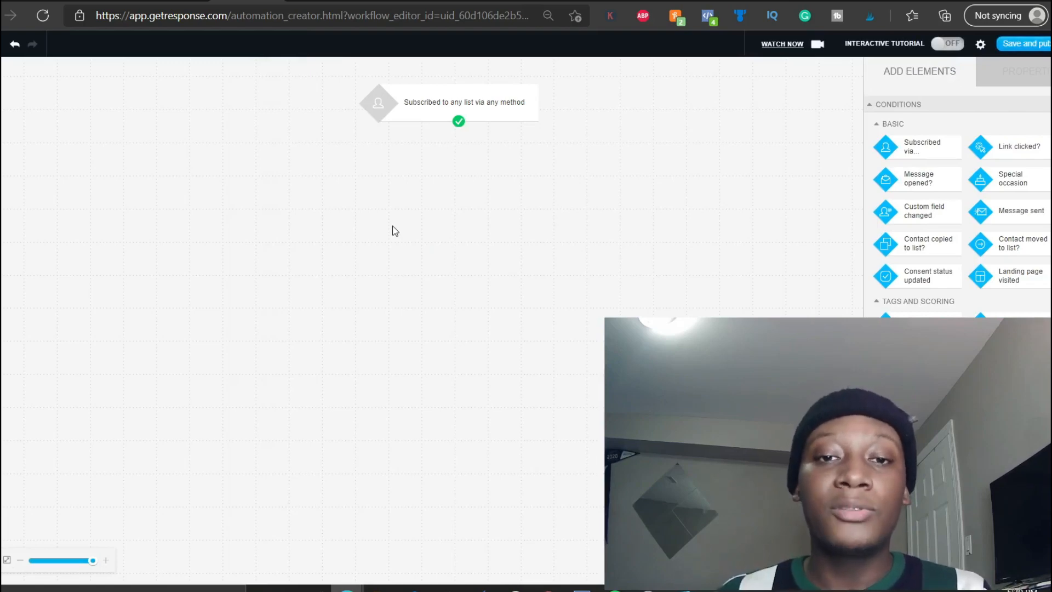
left_click(498, 113)
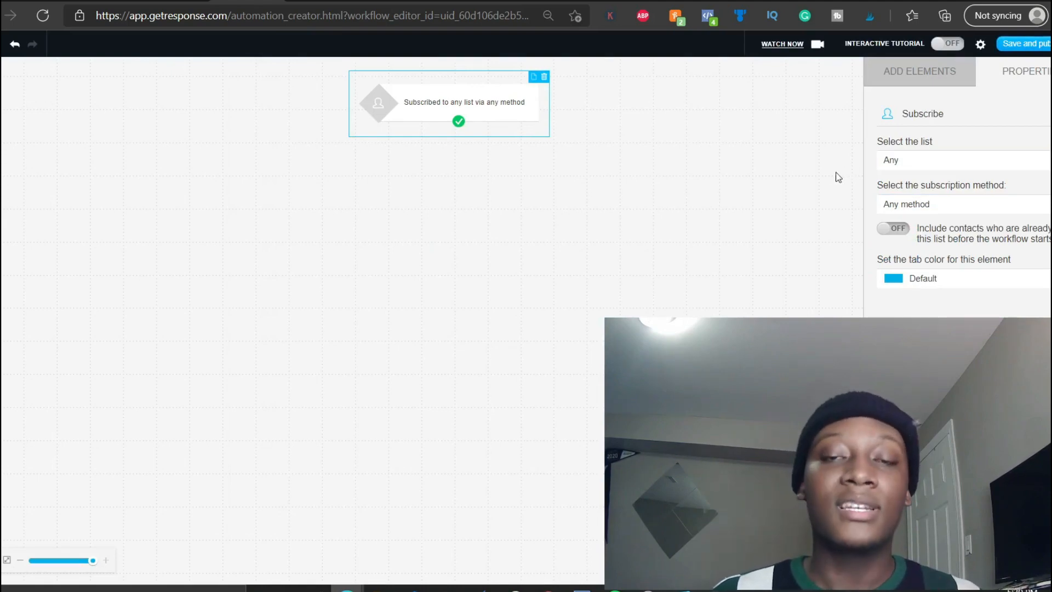
left_click(772, 173)
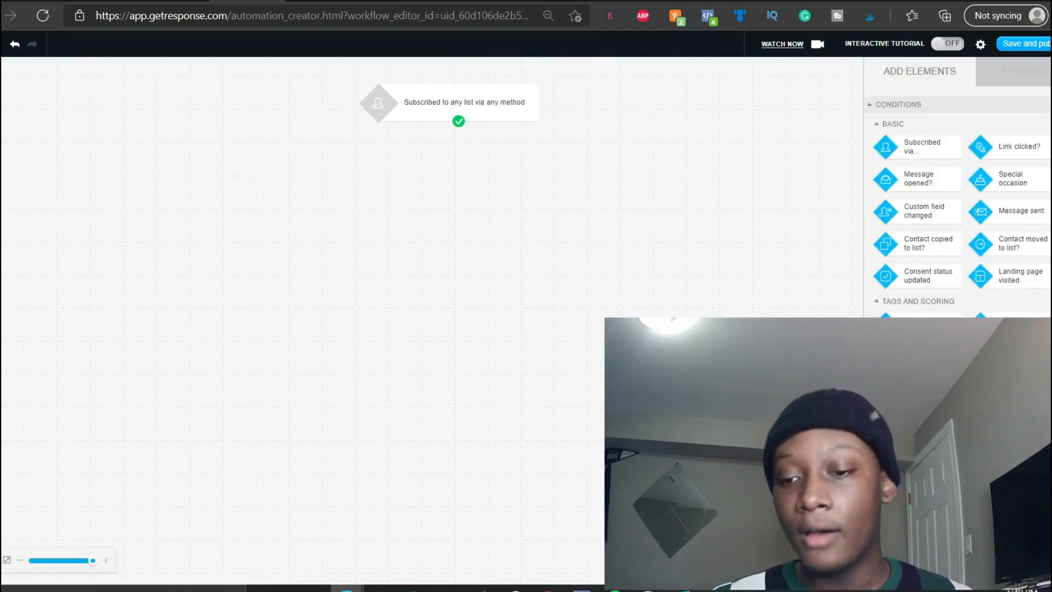
Add a Send message action to the workflow and connect it to the subscription trigger's positive output
scroll(957, 208, "down", 2)
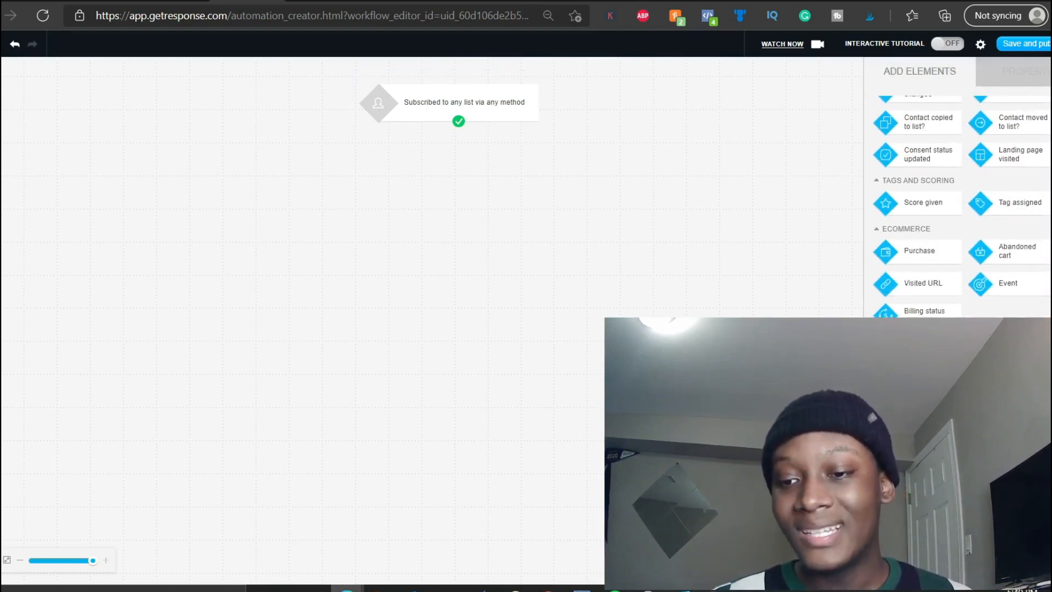
scroll(931, 219, "down", 3)
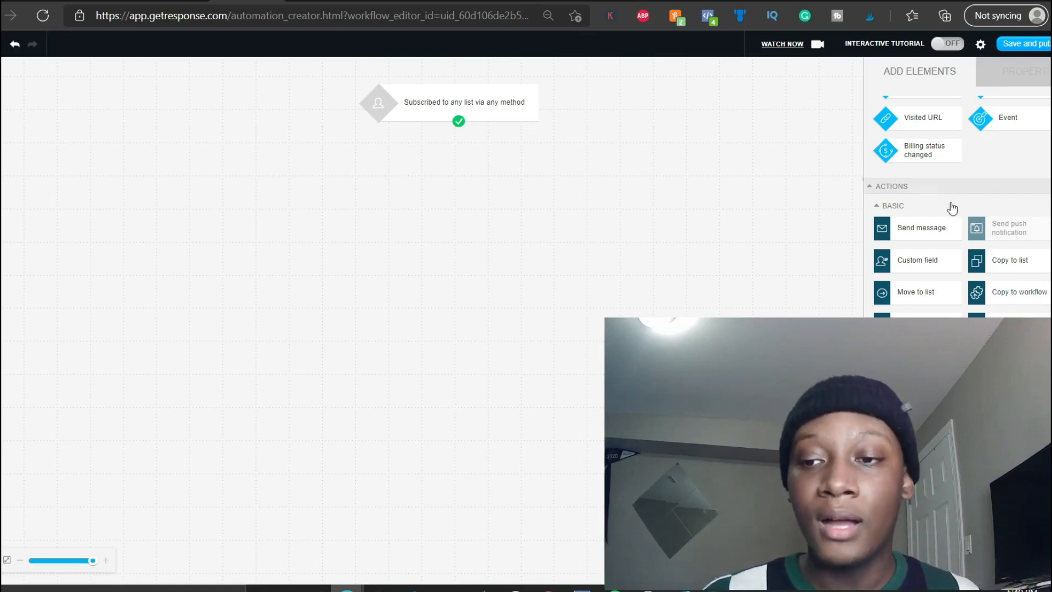
left_click_drag(931, 221, 139, 156)
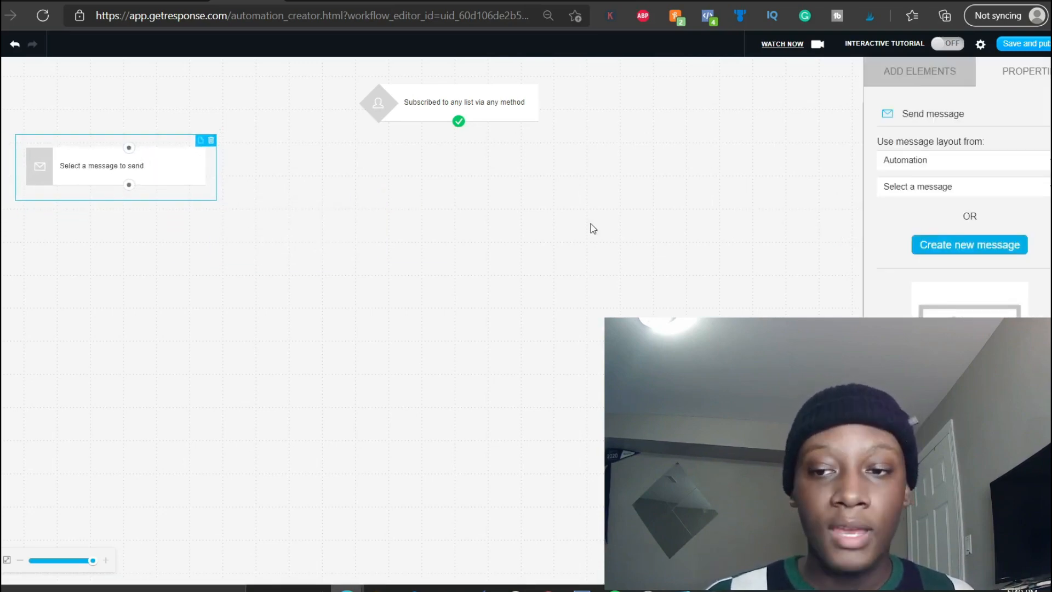
left_click(911, 71)
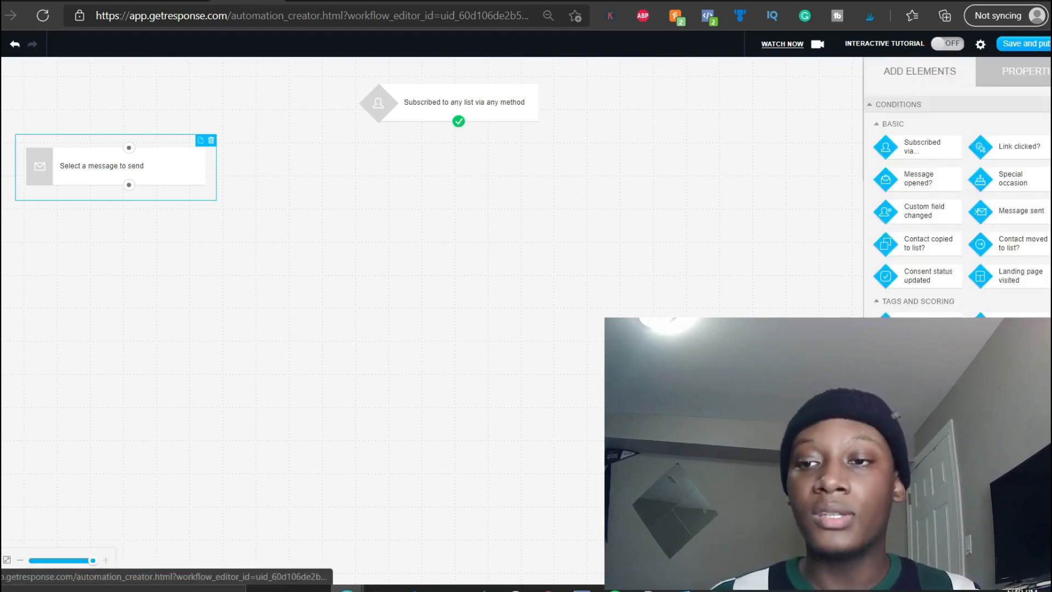
left_click(1020, 71)
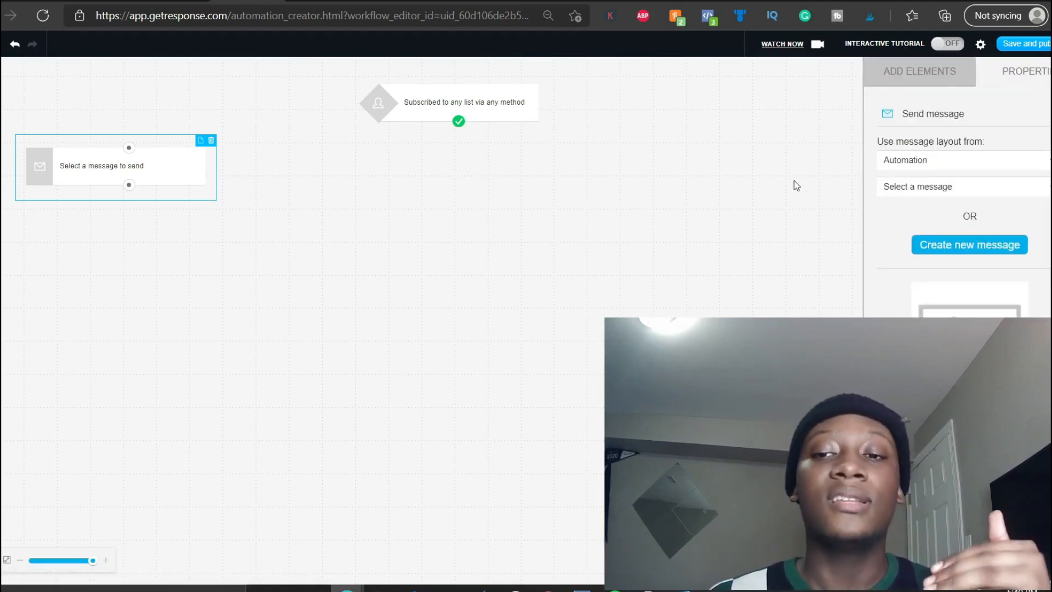
left_click(899, 69)
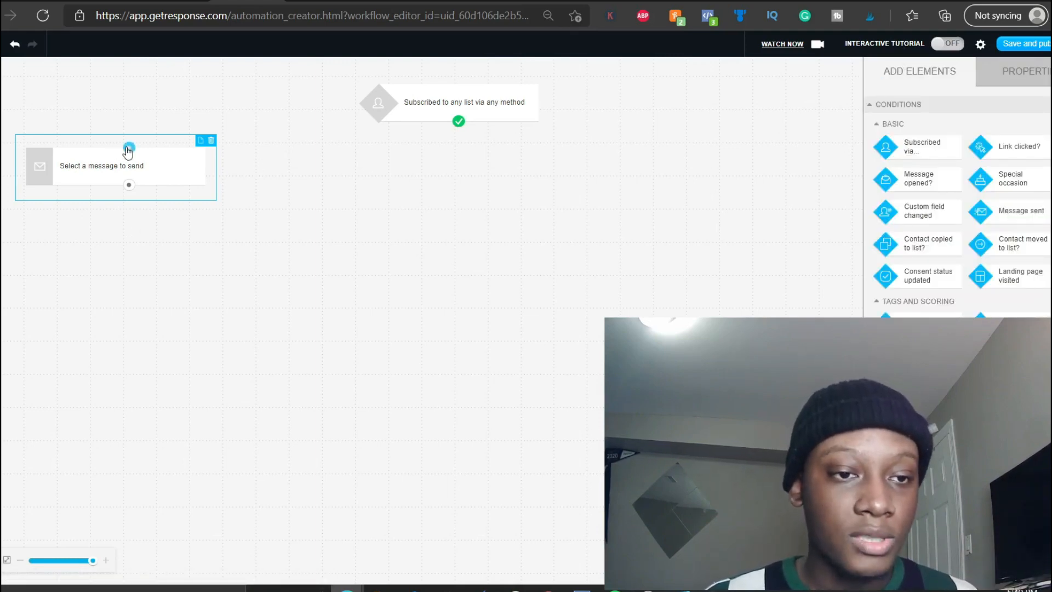
left_click_drag(130, 149, 463, 126)
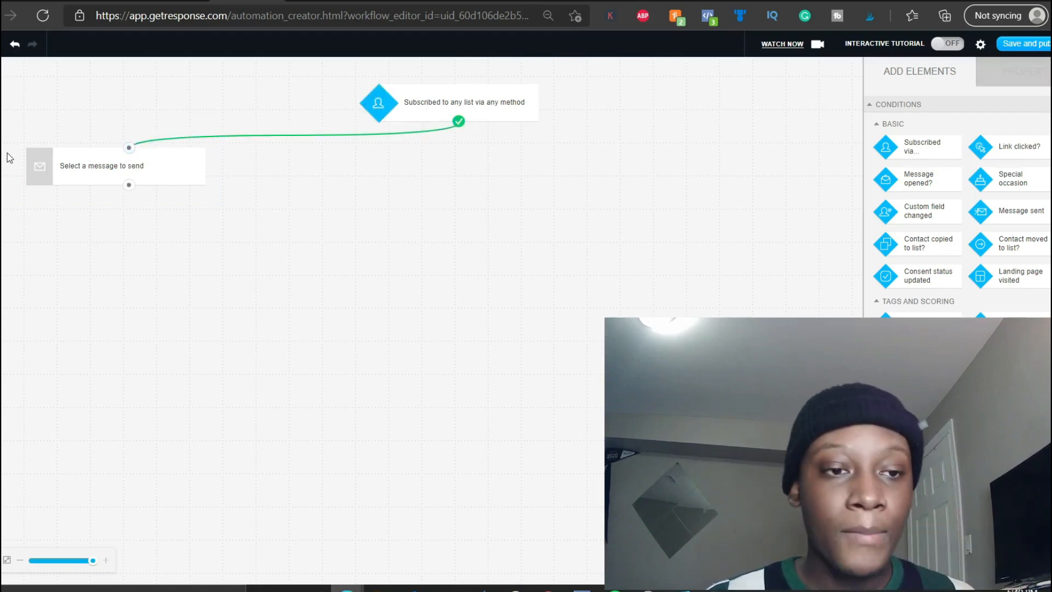
left_click_drag(65, 169, 75, 165)
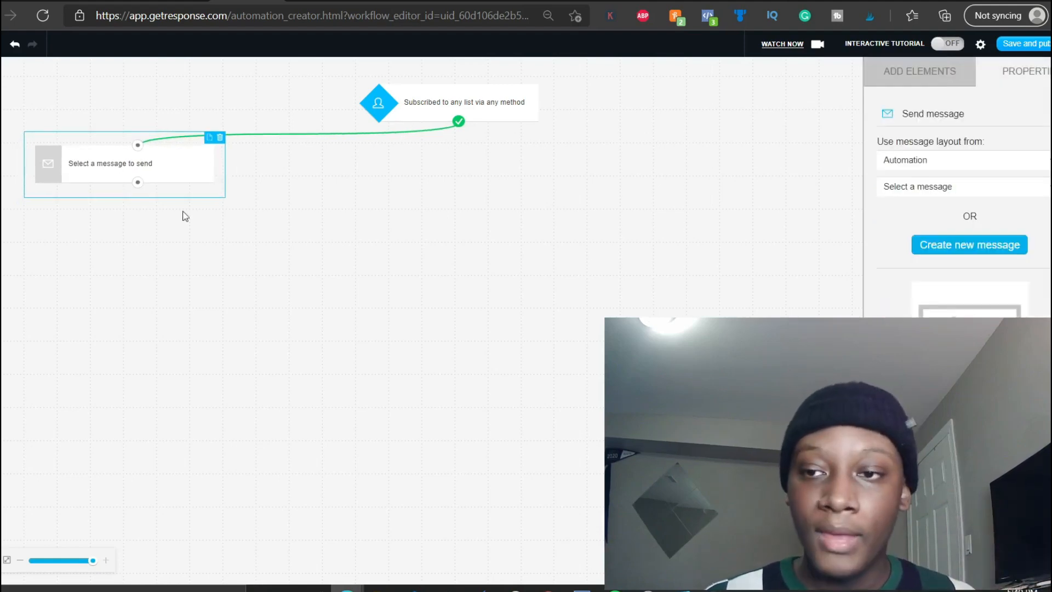
Add two more Send message actions in a row beside the first and space them apart
left_click(871, 76)
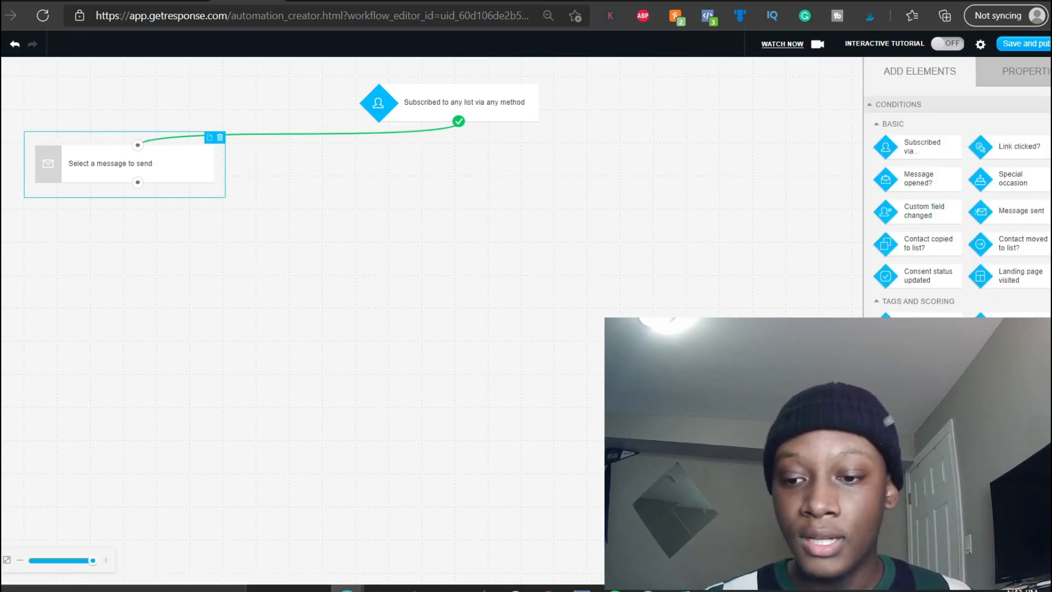
left_click_drag(921, 504, 387, 137)
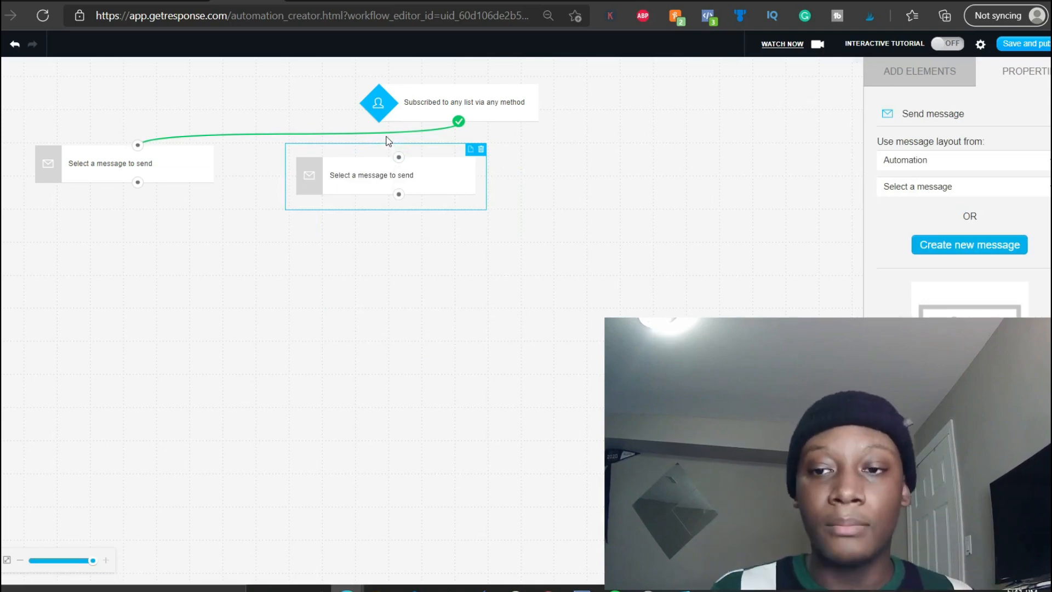
left_click(919, 74)
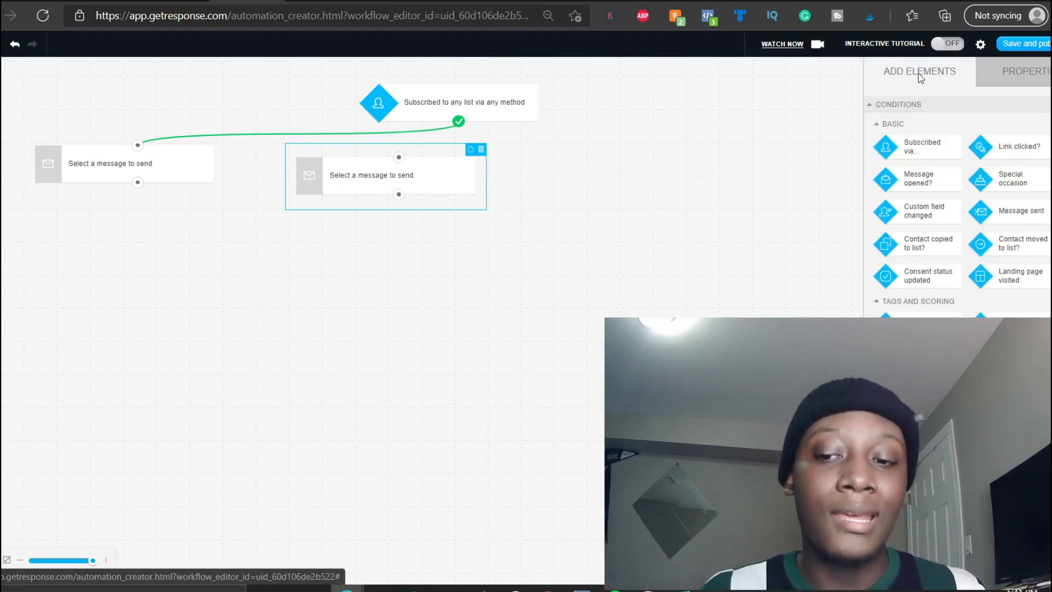
left_click_drag(921, 493, 660, 153)
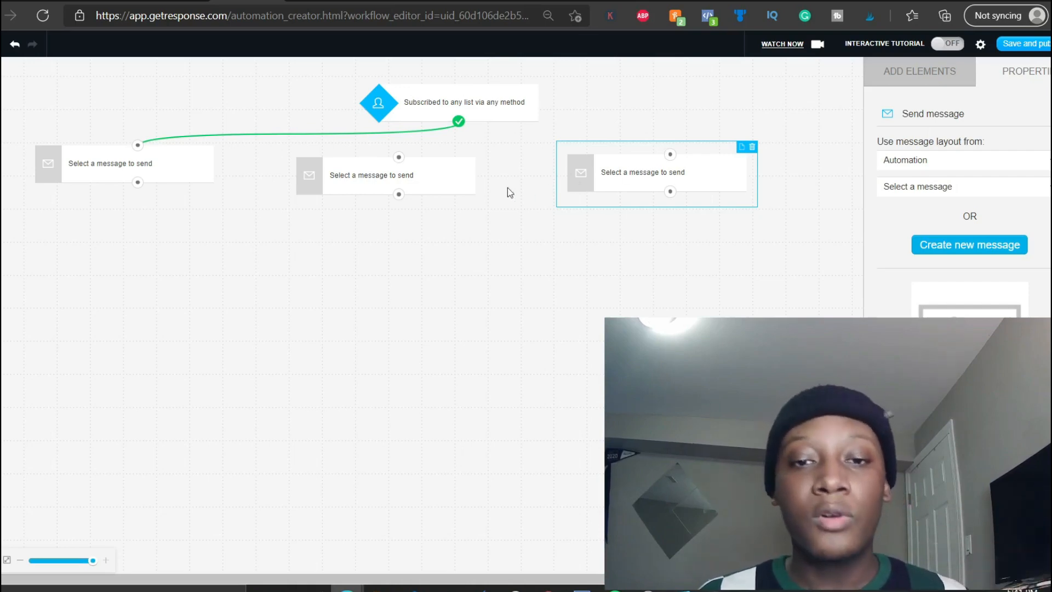
left_click_drag(420, 173, 475, 164)
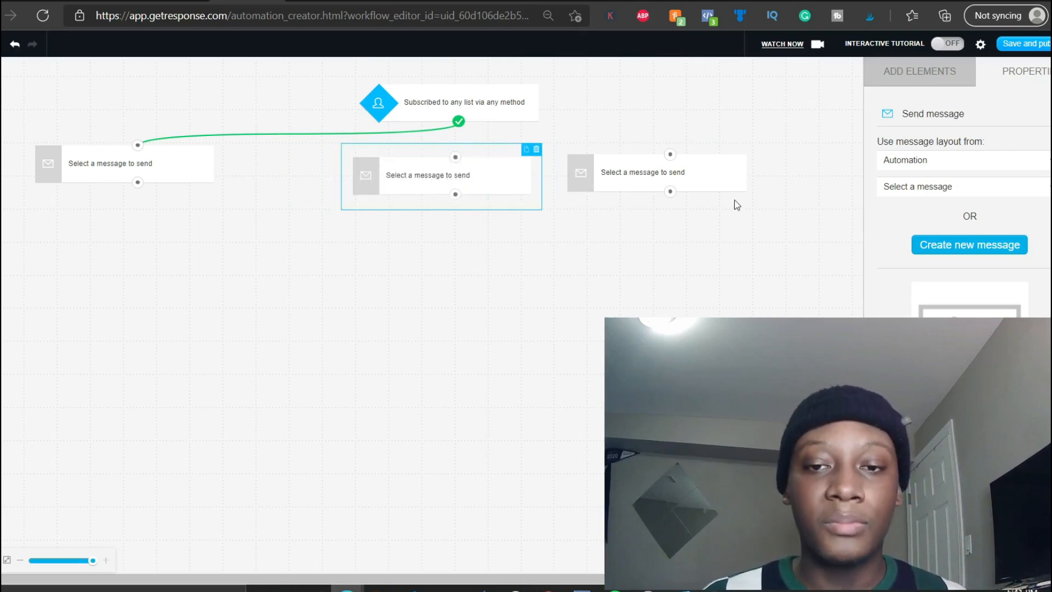
left_click_drag(651, 171, 584, 196)
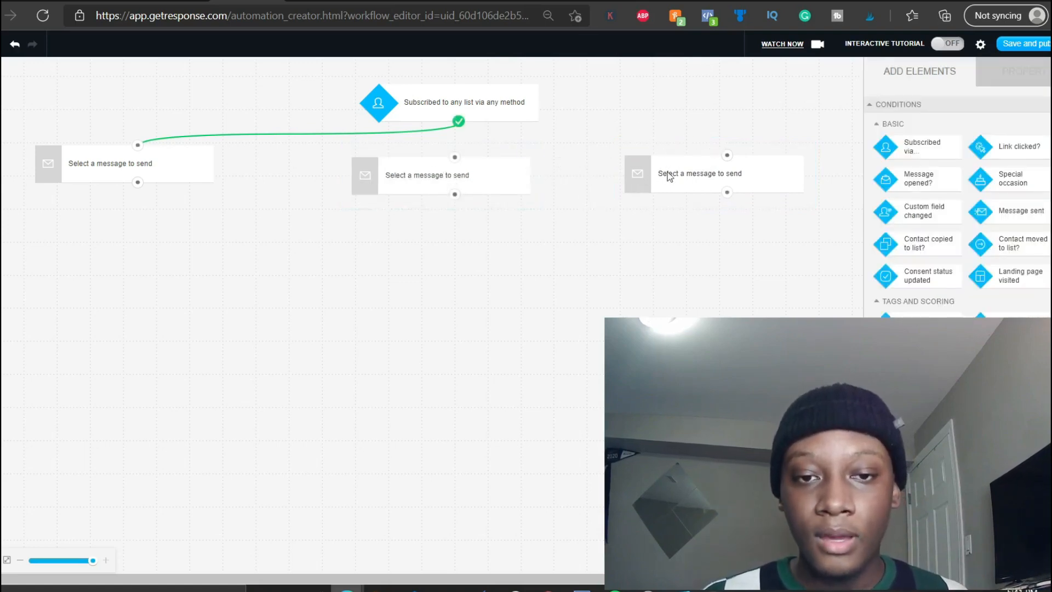
Assign the automation message "1 0f 7 (mylist250)" to the Send message action connected to the trigger
left_click(391, 163)
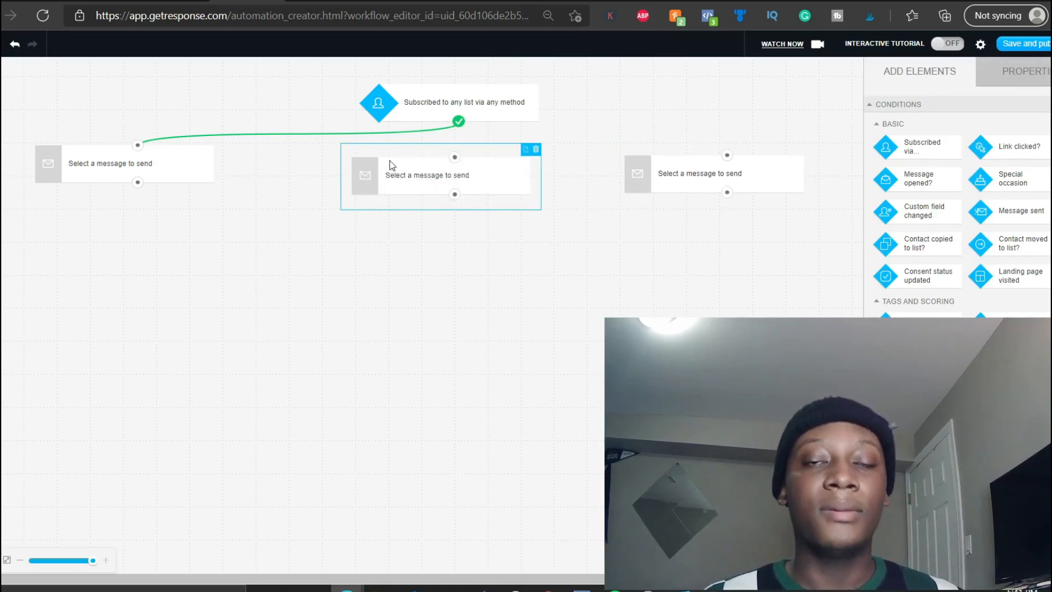
left_click(125, 152)
left_click(899, 160)
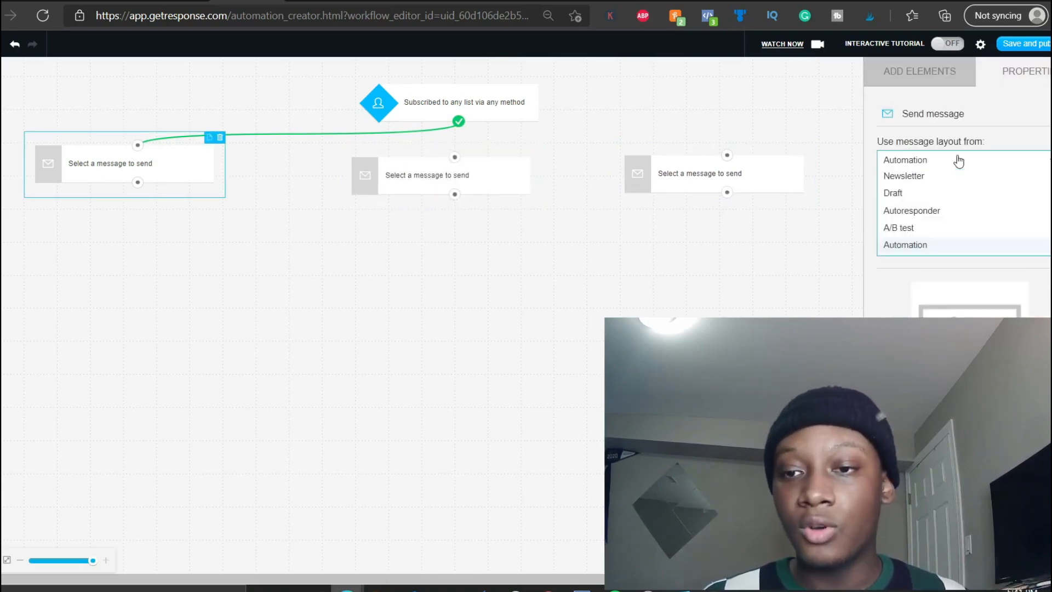
left_click(919, 247)
left_click(914, 186)
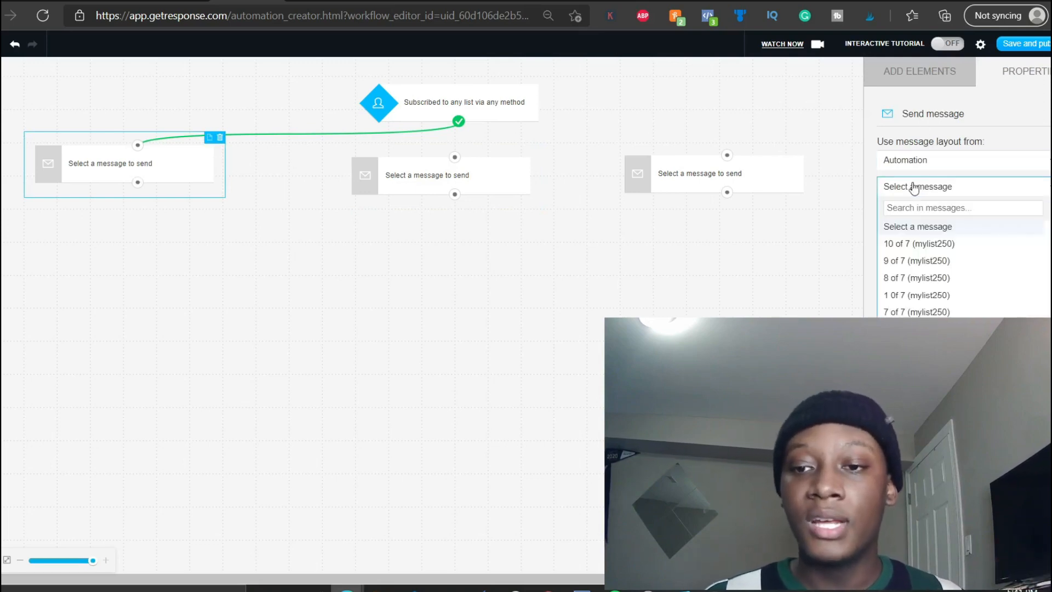
left_click(933, 296)
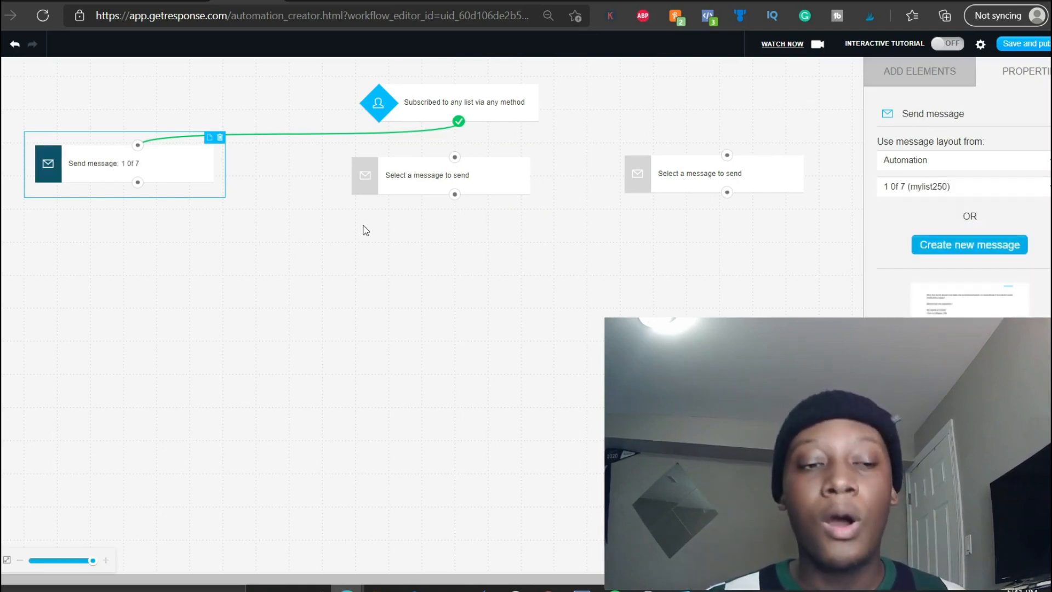
Assign the message "1 0f 7 (mylist250)" to both the middle and the rightmost Send message actions
left_click(426, 187)
left_click(885, 187)
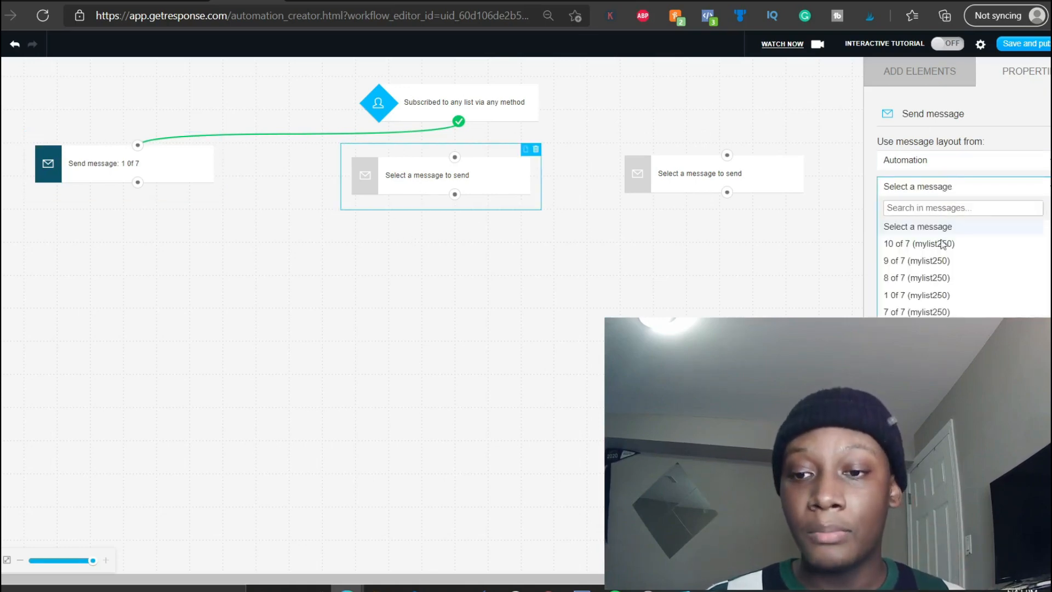
left_click(913, 296)
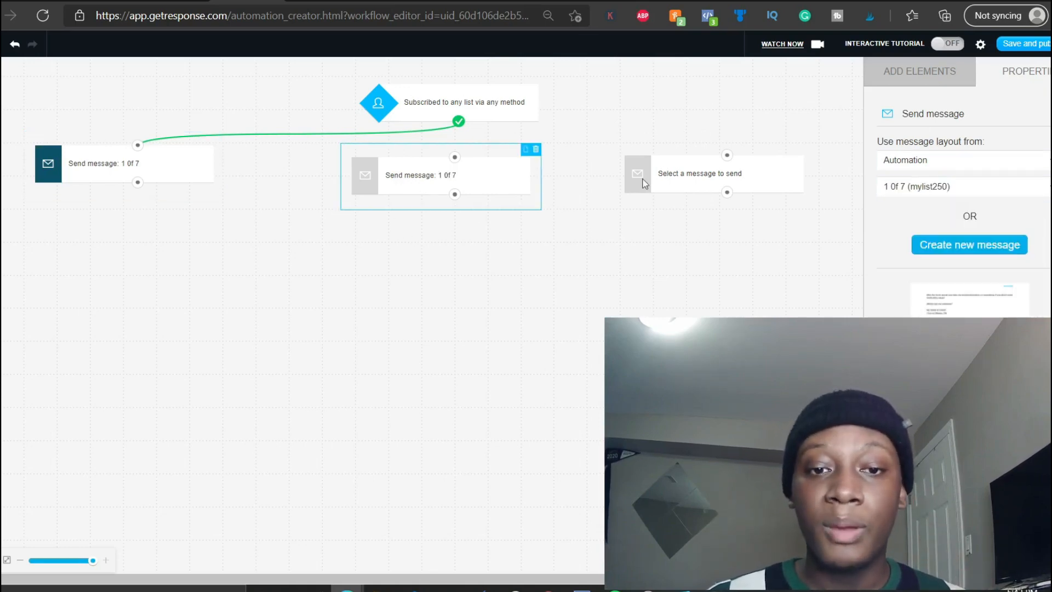
left_click(692, 180)
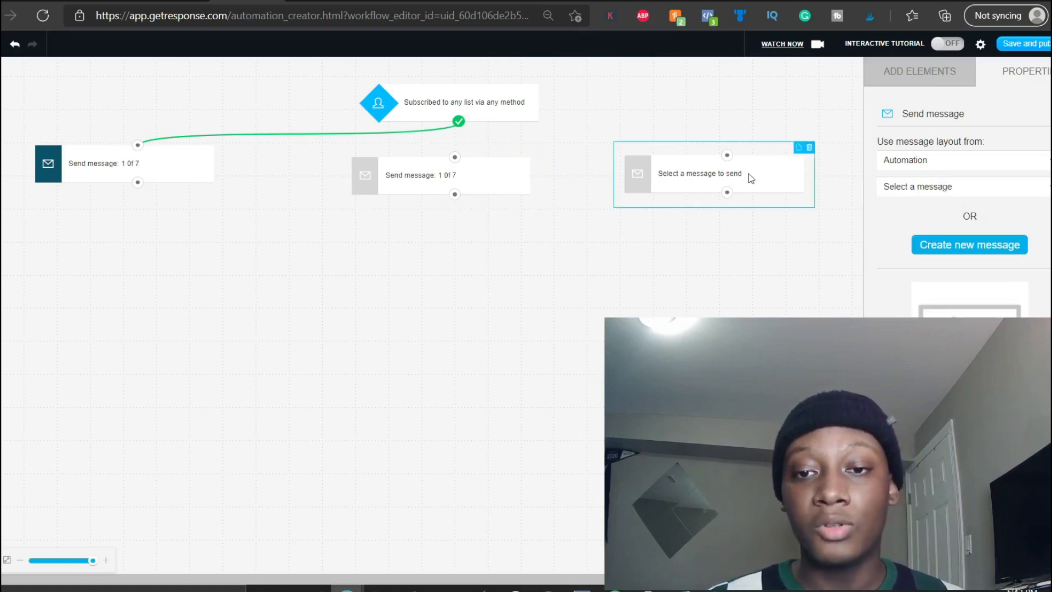
left_click(940, 189)
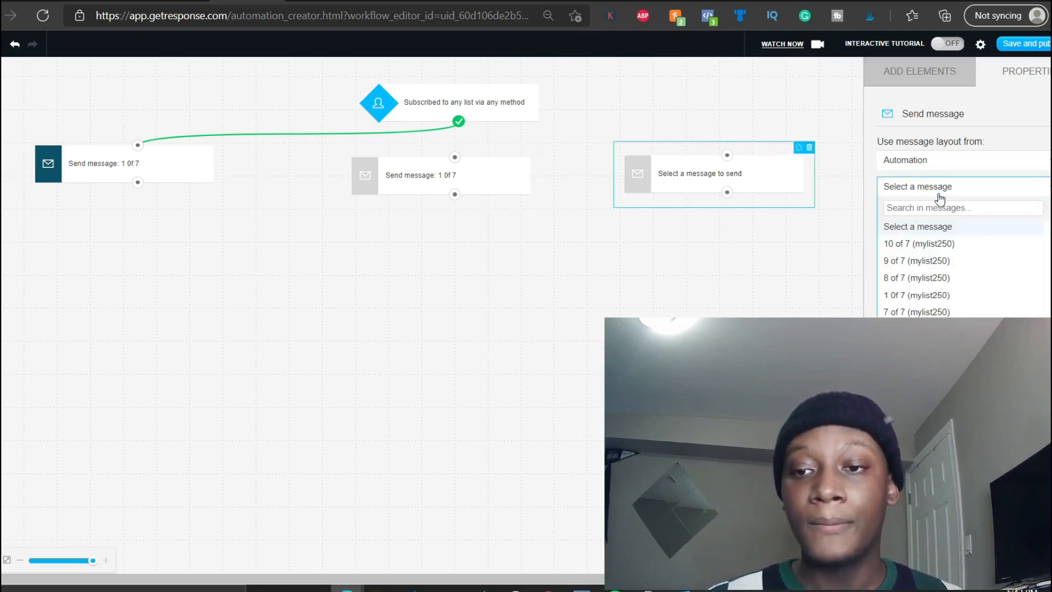
left_click(905, 296)
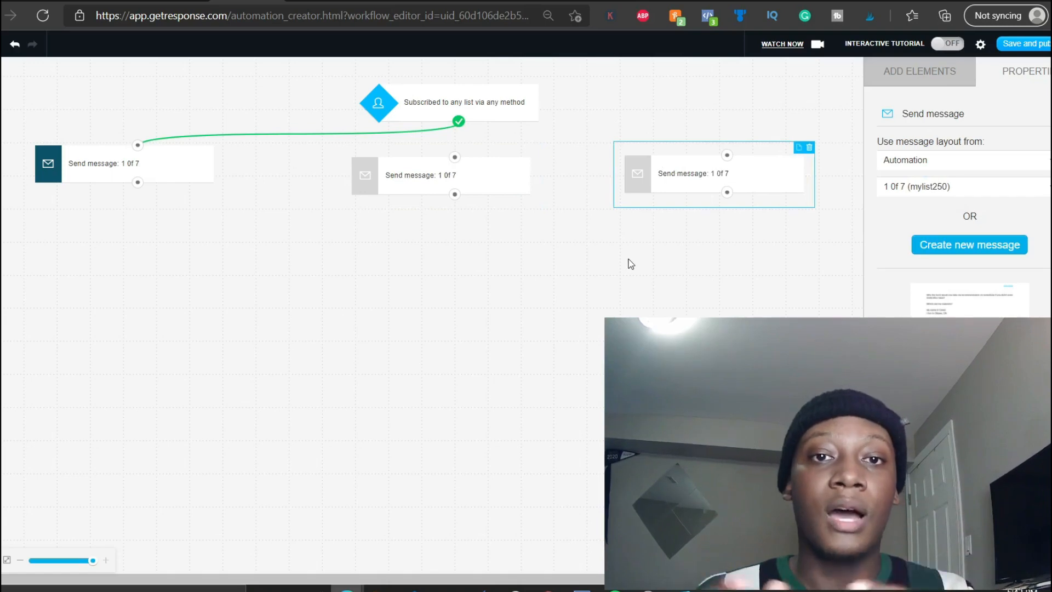
Attach a "Message opened?" condition to the output of the first Send message action and place it directly below
left_click(910, 76)
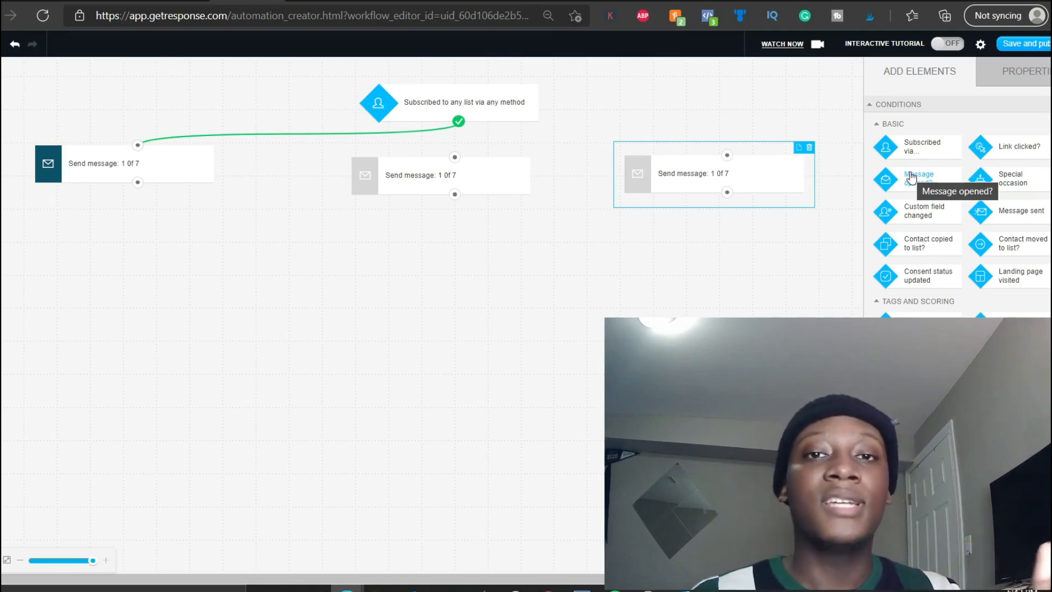
mouse_move(910, 171)
left_mouse_down()
mouse_move(592, 241)
mouse_move(145, 202)
mouse_move(146, 218)
mouse_move(138, 182)
left_mouse_up()
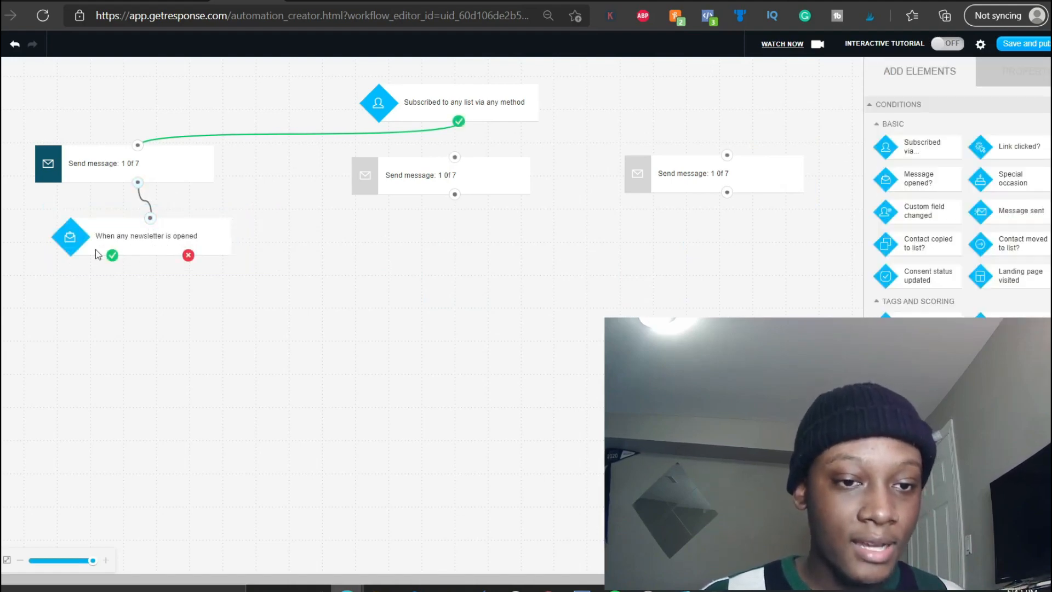
left_click_drag(164, 237, 147, 233)
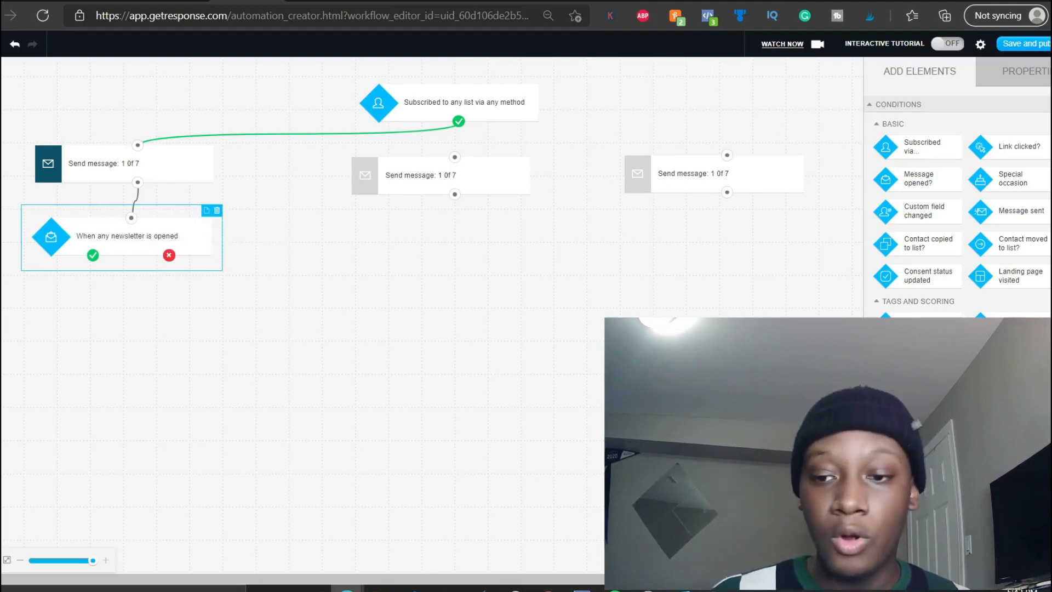
Connect a 1-day Wait action to the condition's opened branch and place another Send message action below the wait
scroll(957, 207, "down", 5)
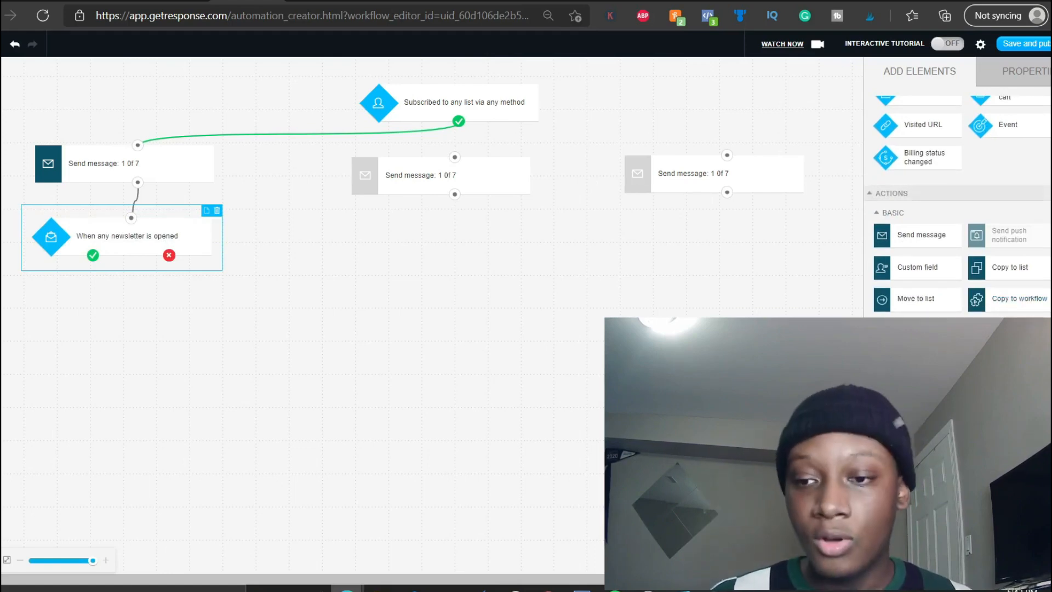
left_click_drag(120, 451, 116, 290)
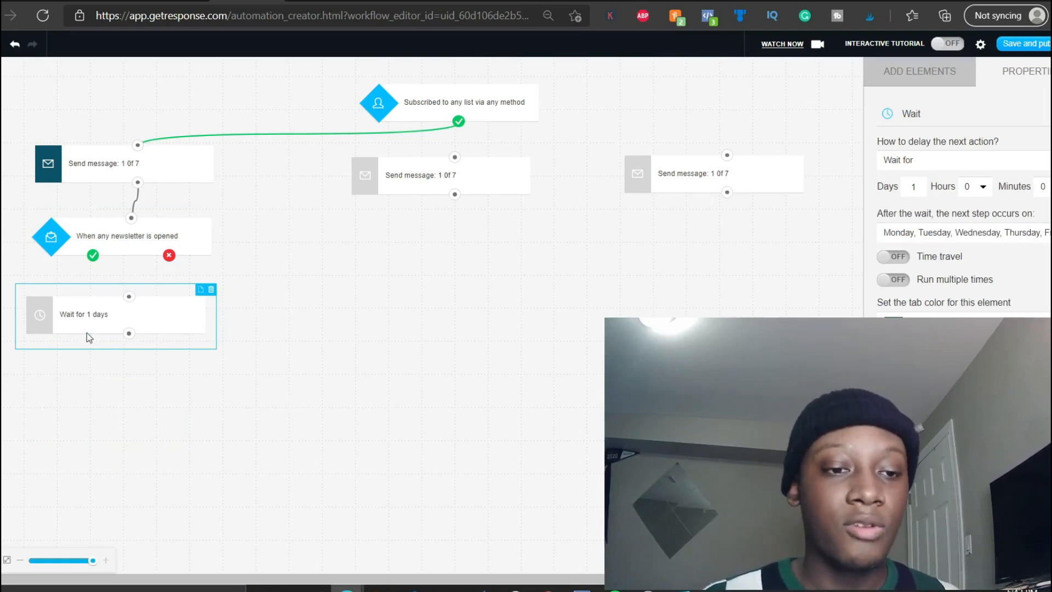
left_click_drag(87, 317, 94, 315)
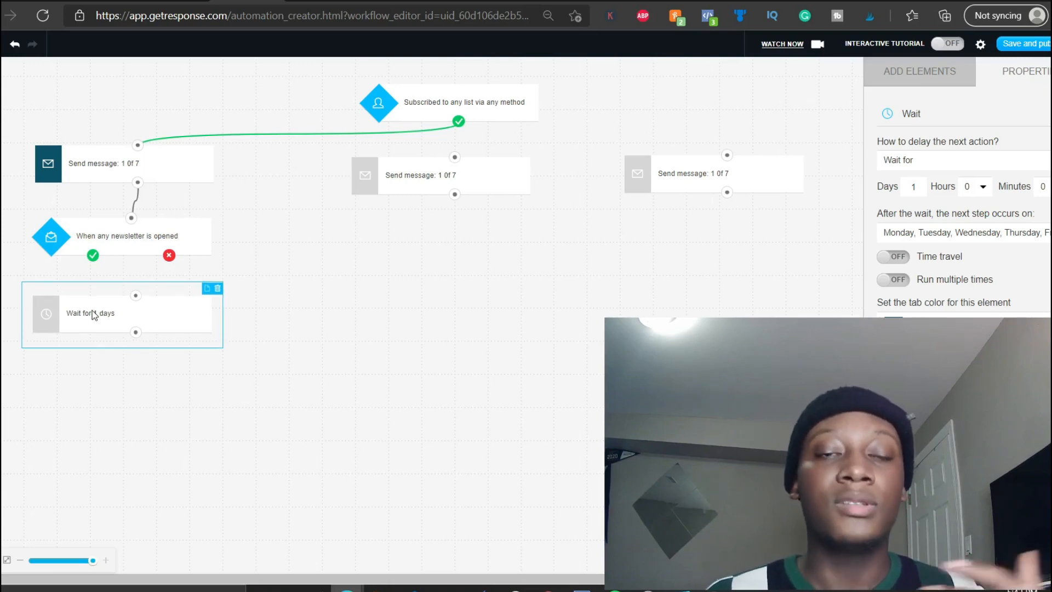
left_click(2, 244)
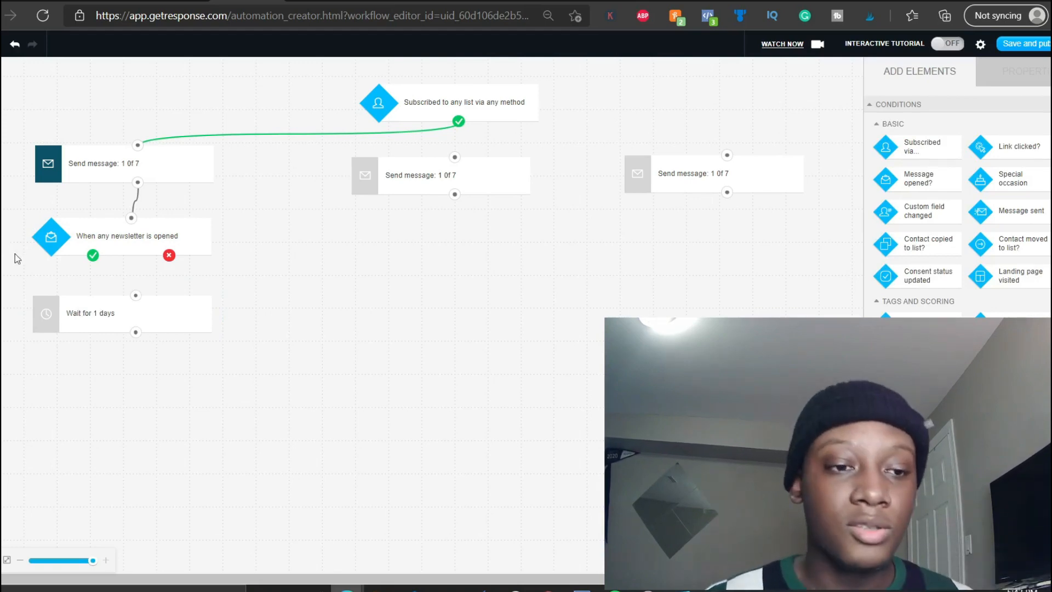
left_click(94, 324)
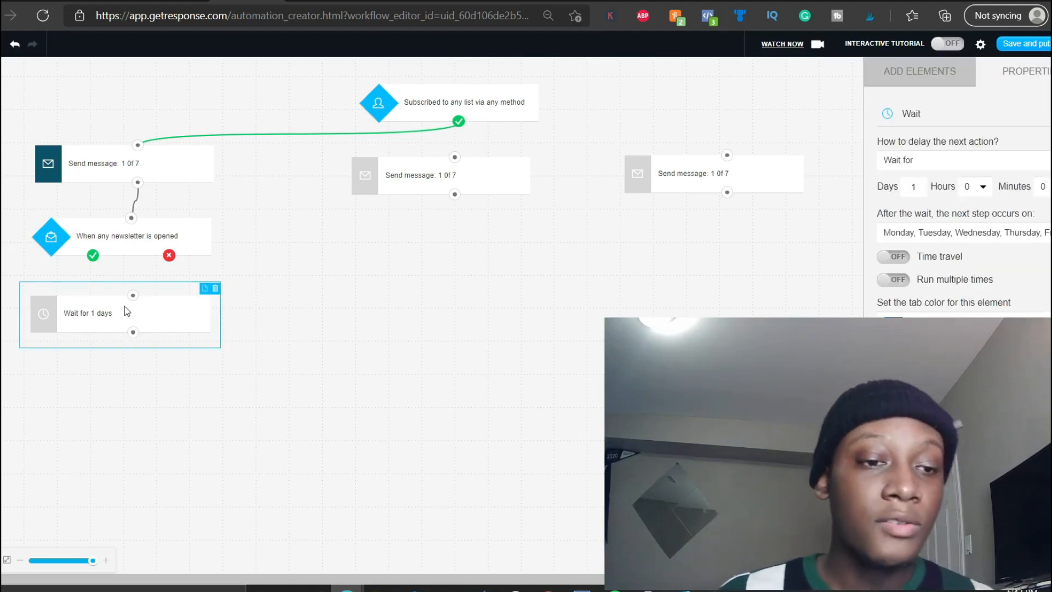
left_click_drag(132, 296, 93, 256)
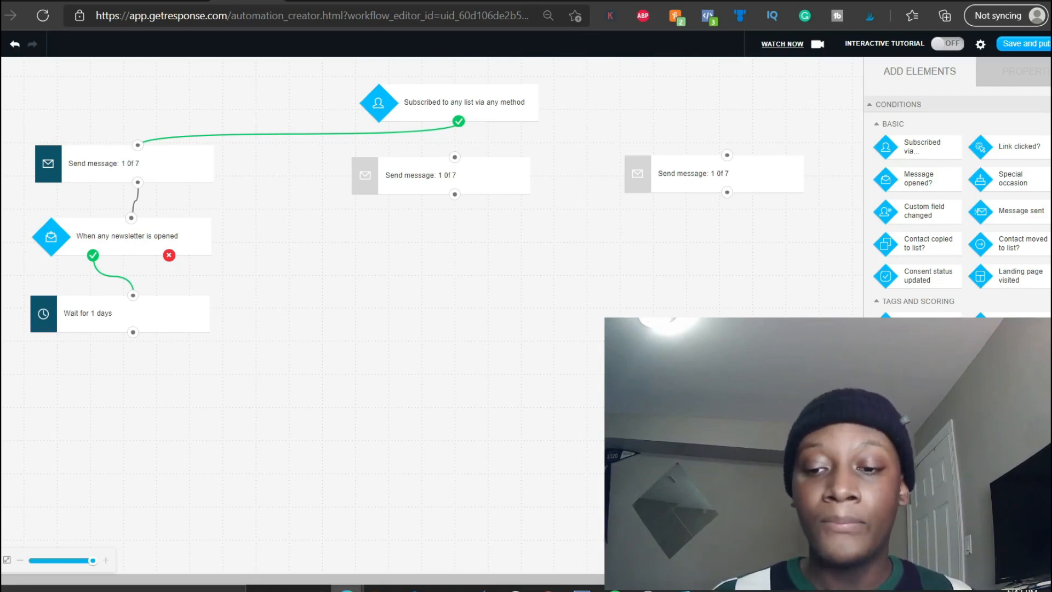
left_click_drag(915, 438, 119, 378)
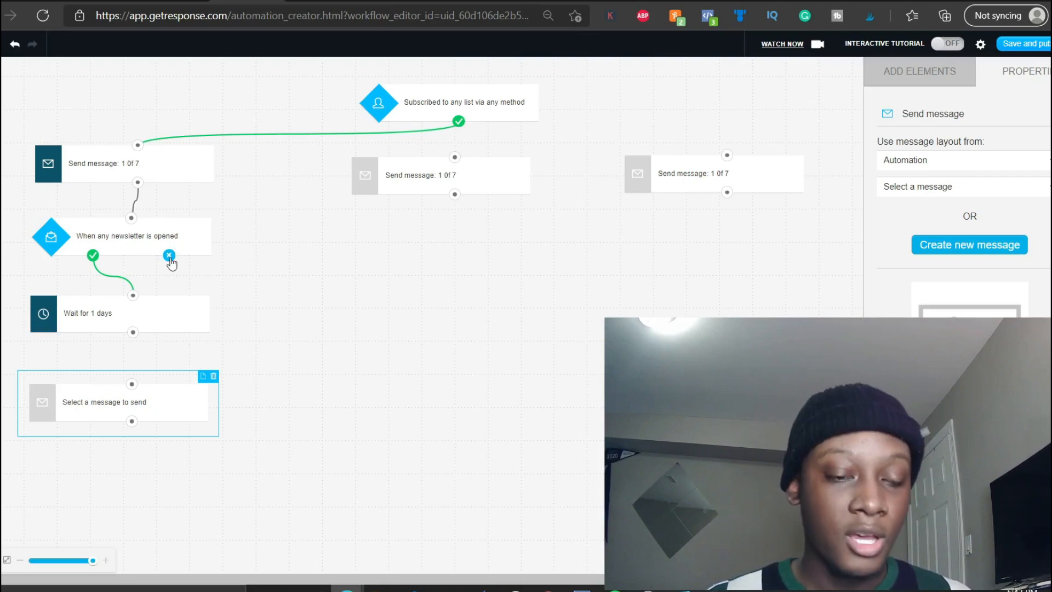
Route the condition's not-opened branch to the middle Send message action and attach a "Message opened?" condition beneath that message
left_click_drag(169, 255, 460, 164)
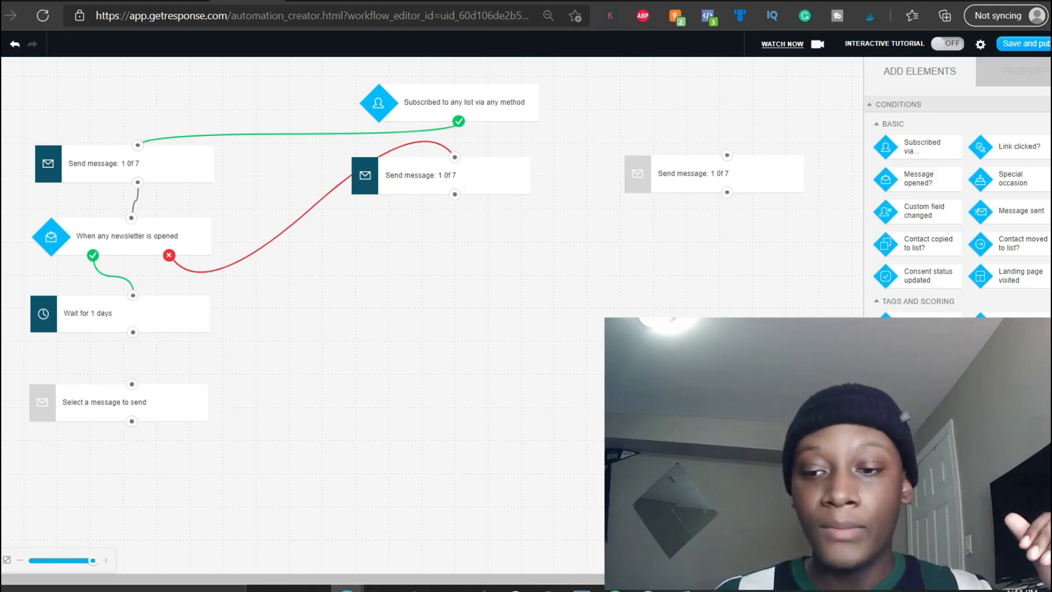
left_click_drag(926, 178, 454, 194)
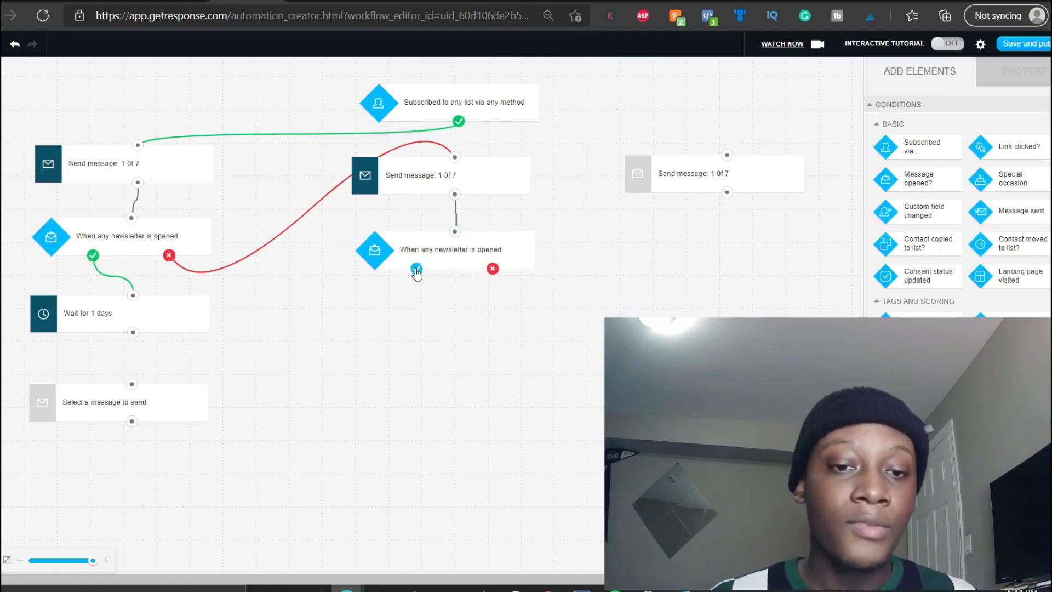
Route the middle condition's opened branch to the 1-day Wait and its not-opened branch to the rightmost Send message action
left_click_drag(416, 270, 132, 303)
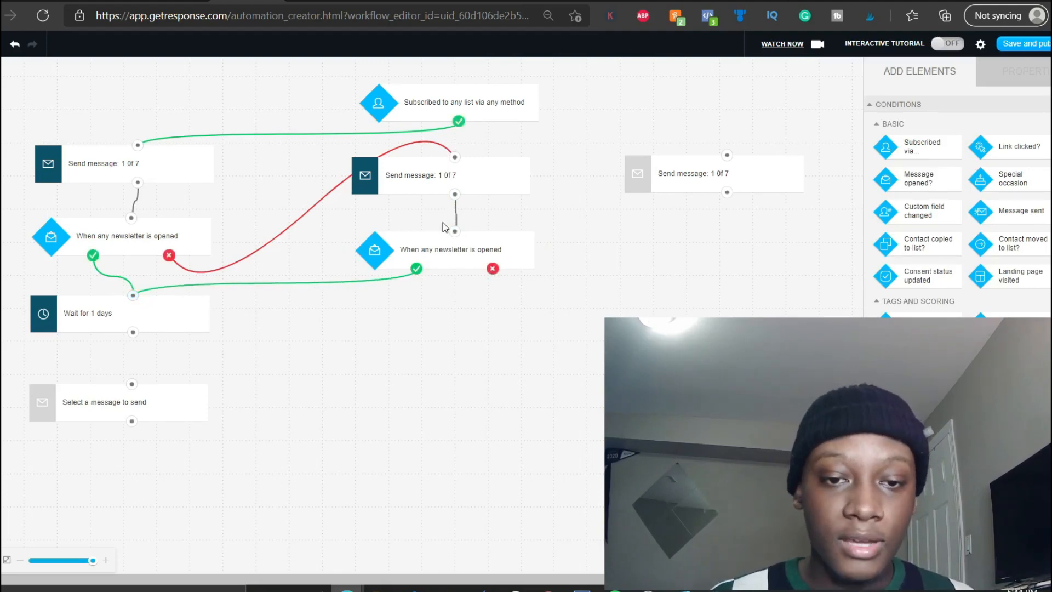
left_click_drag(463, 248, 461, 239)
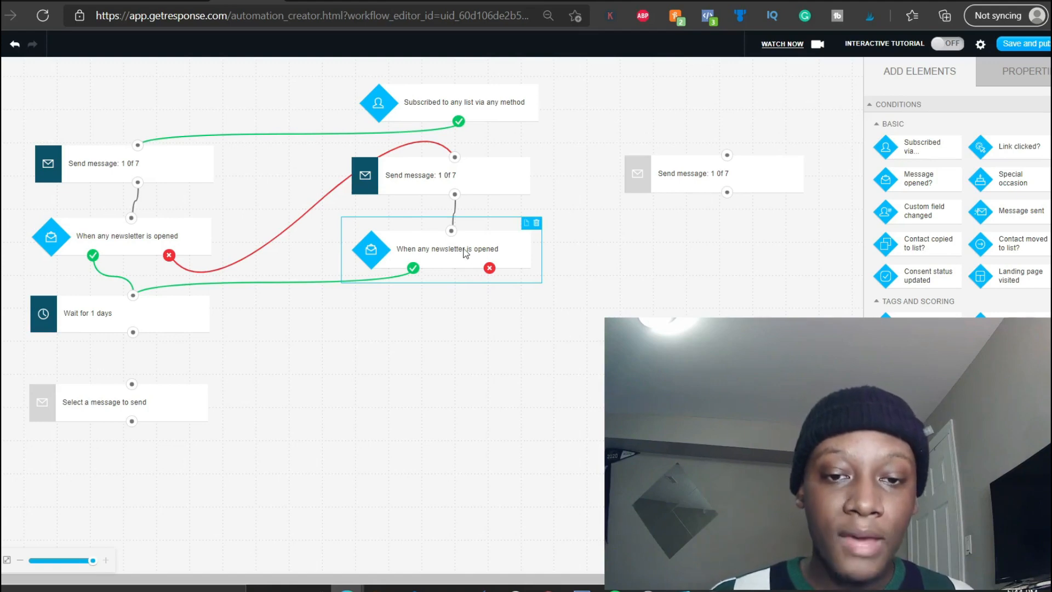
left_click_drag(489, 267, 727, 156)
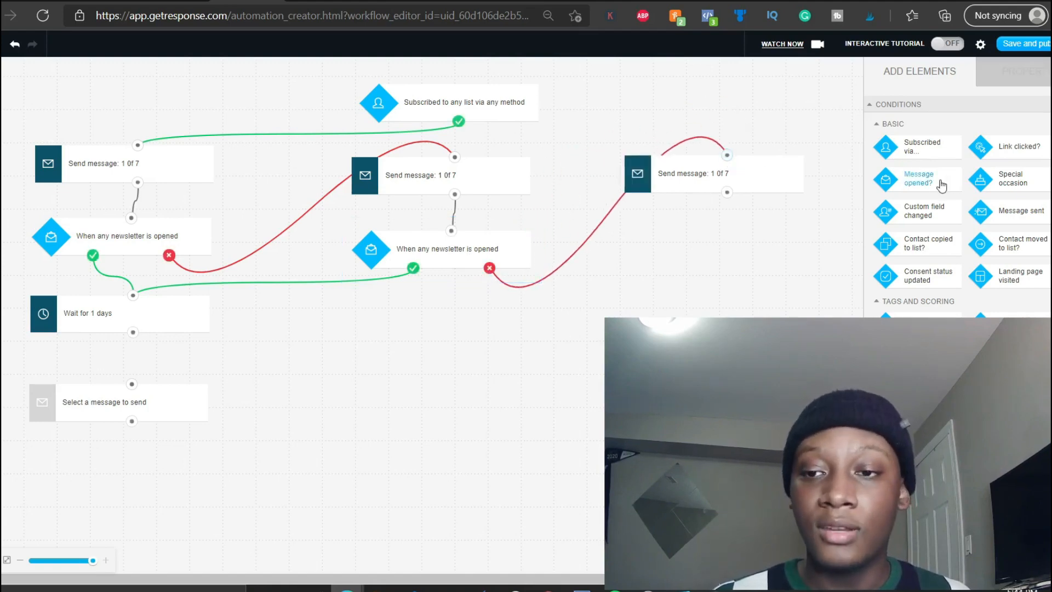
Attach a "Message opened?" condition beneath the rightmost Send message action and connect its opened branch to the 1-day Wait
left_click_drag(942, 187, 728, 193)
left_click_drag(656, 277, 133, 296)
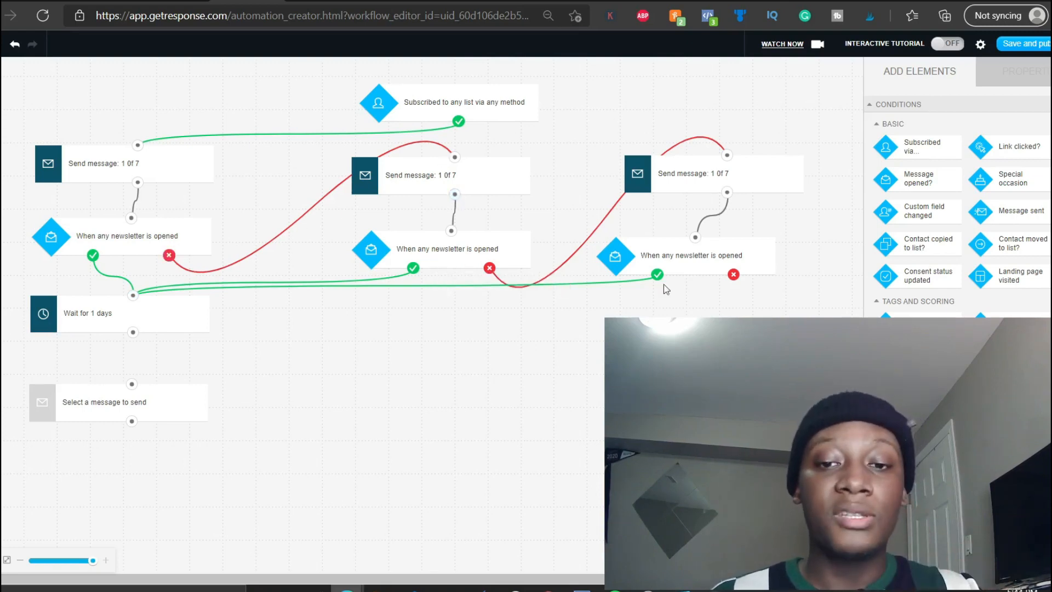
left_click_drag(733, 275, 135, 389)
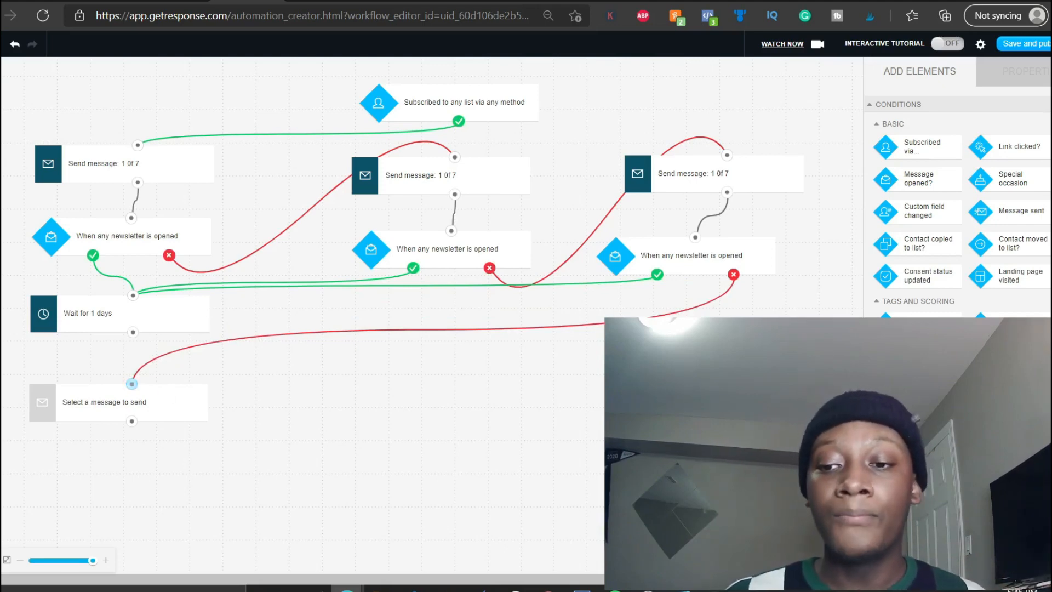
scroll(962, 207, "down", 2)
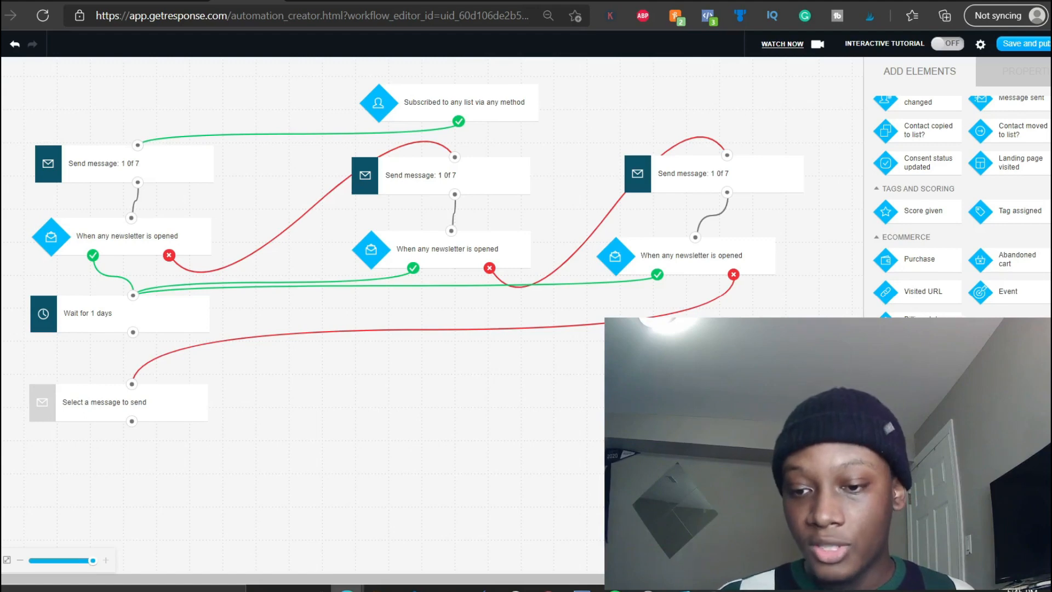
left_click_drag(981, 130, 327, 367)
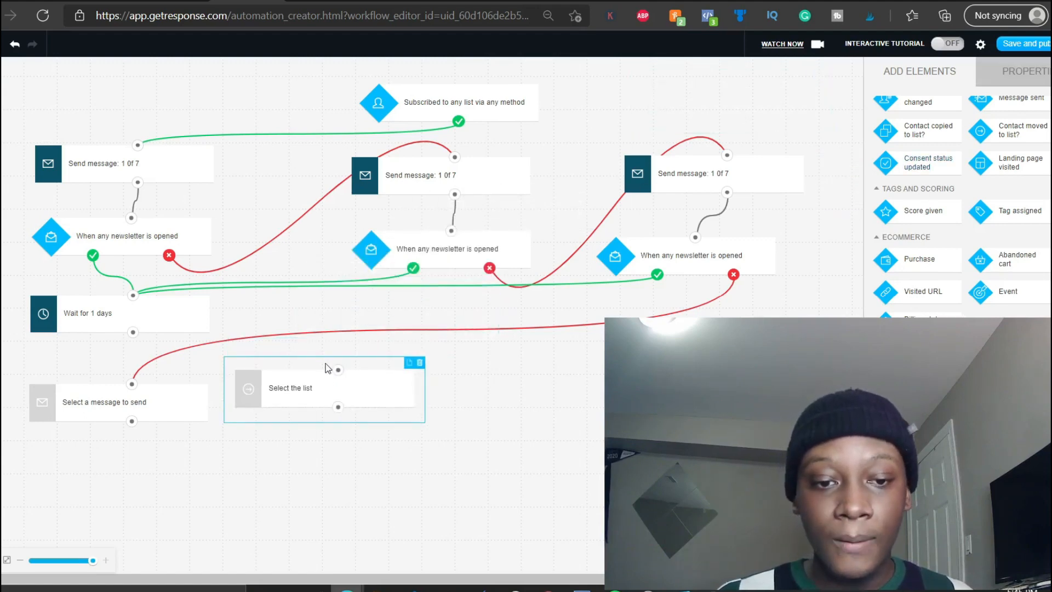
left_click(337, 330)
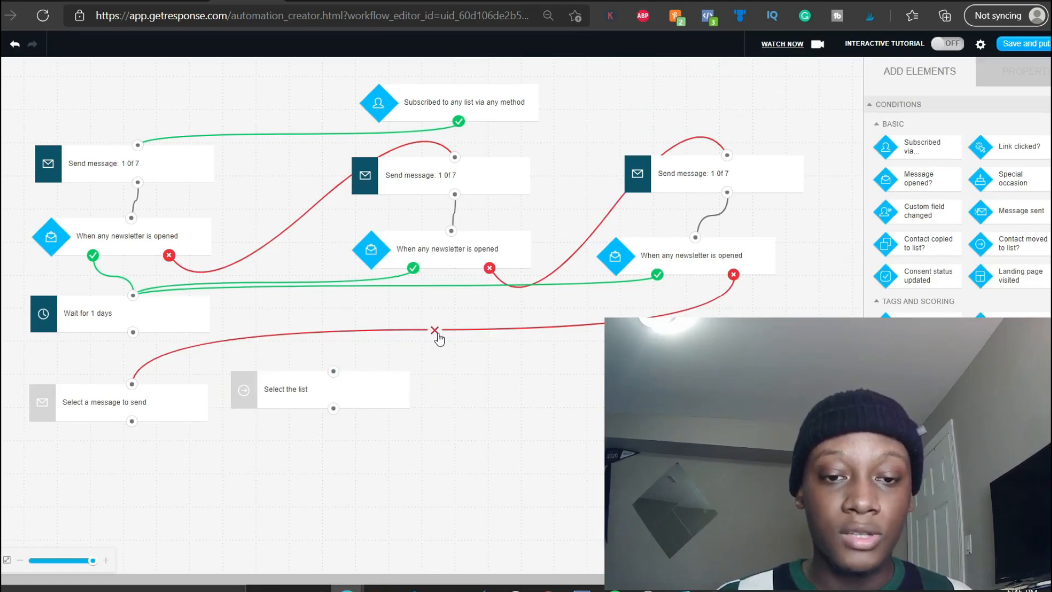
left_click(436, 331)
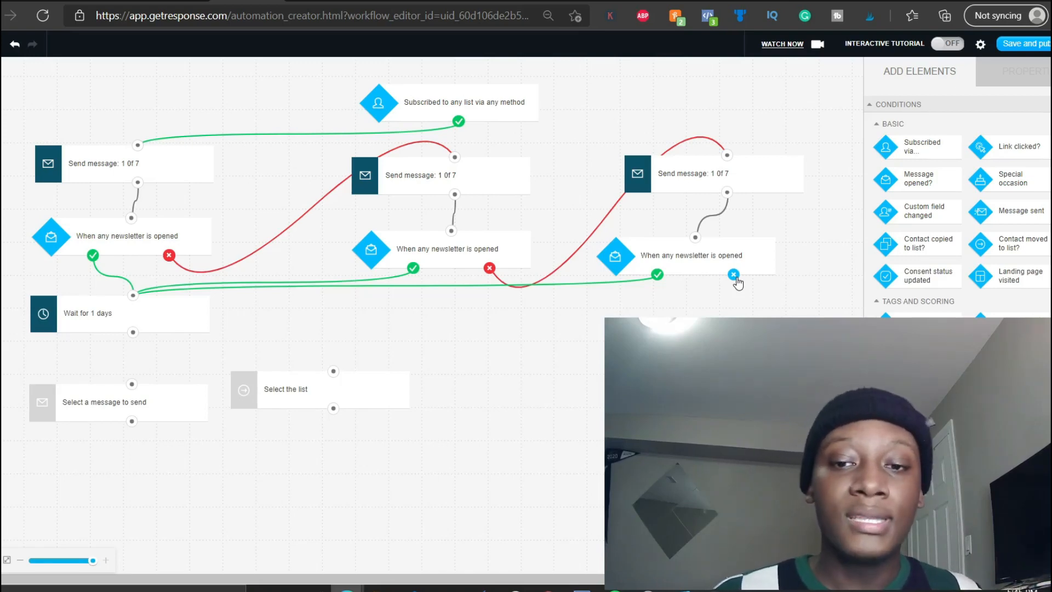
left_click_drag(734, 274, 334, 377)
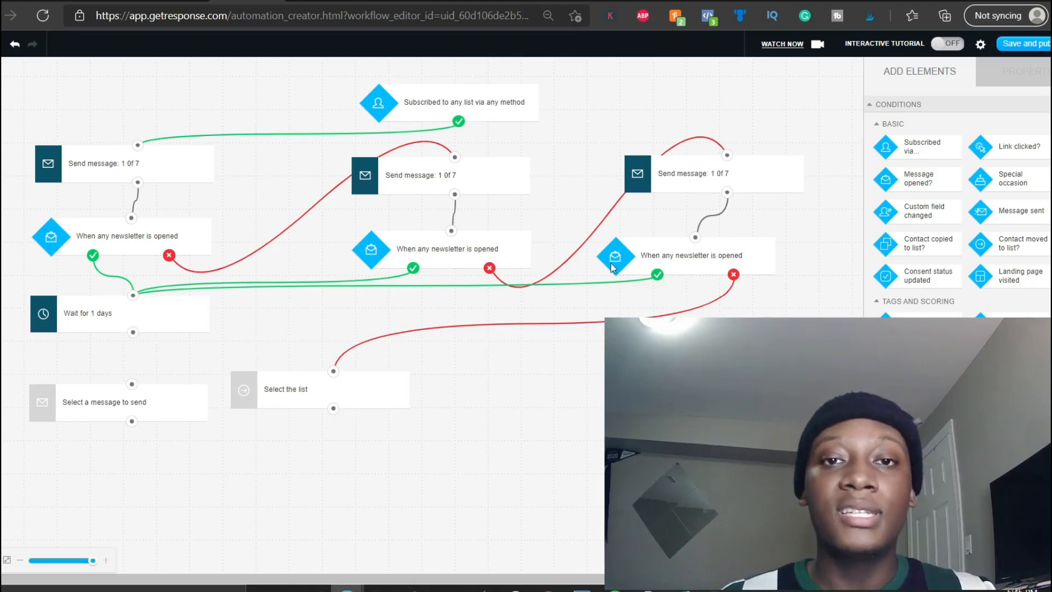
mouse_move(463, 327)
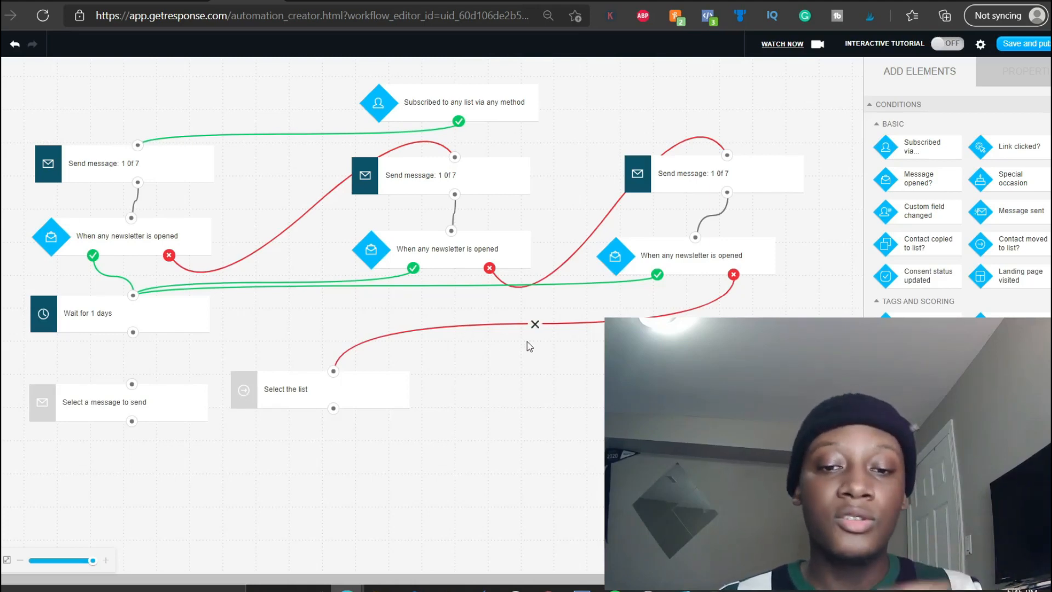
left_click(534, 324)
left_click(345, 388)
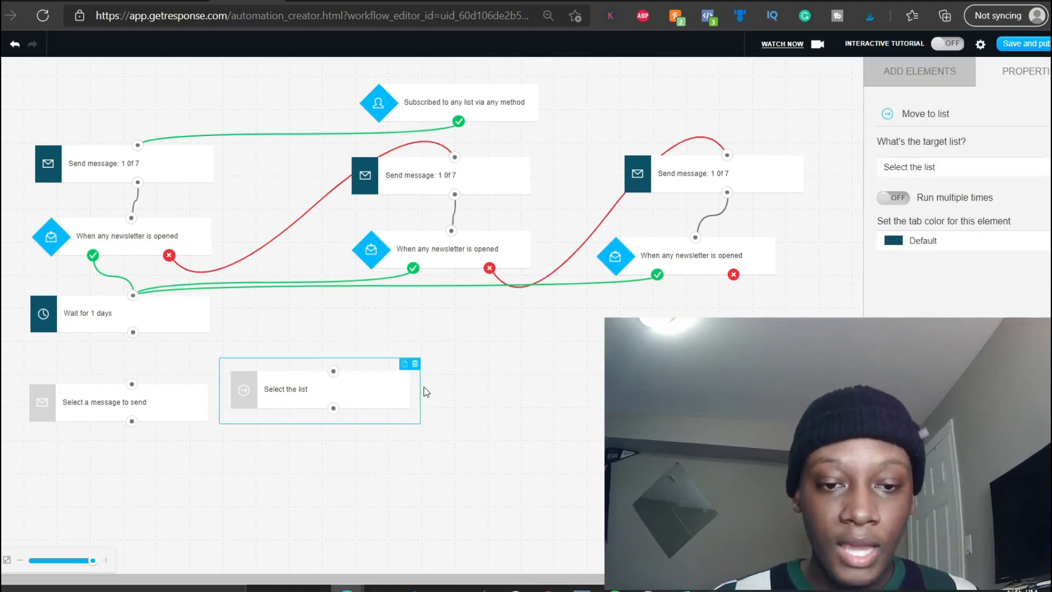
left_click(416, 364)
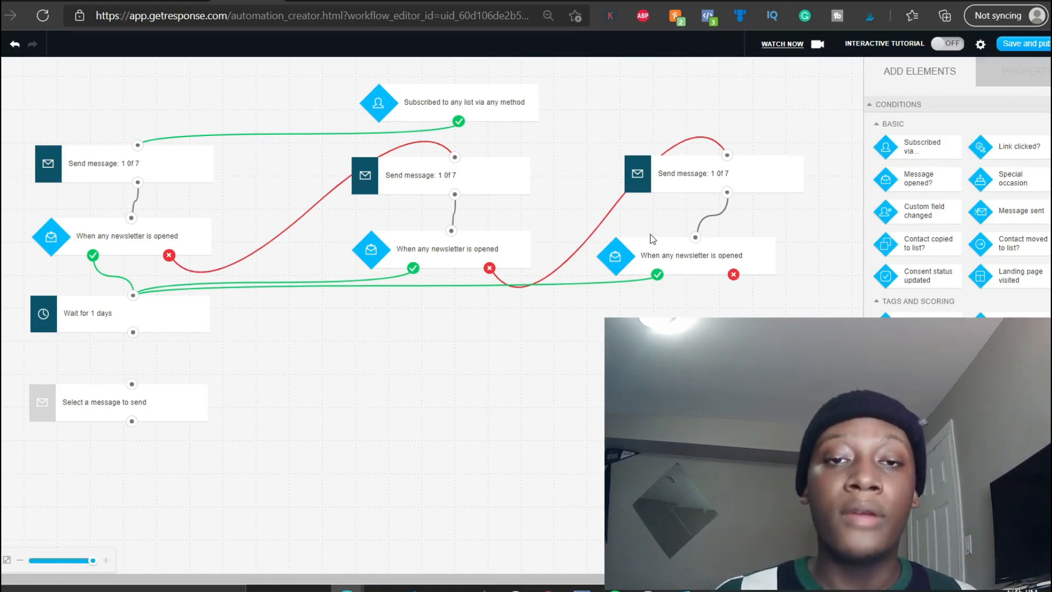
Connect the Wait and the rightmost condition's not-opened branch to the lower Send message action, and assign it "2 of 7 (mylist250)"
left_click_drag(734, 274, 134, 332)
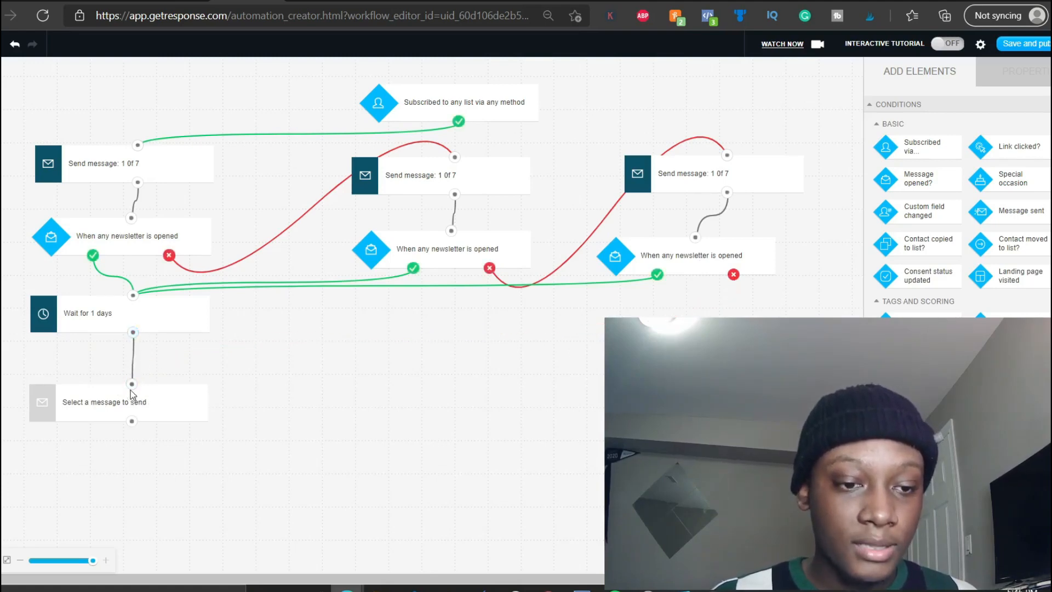
left_click_drag(132, 391, 733, 275)
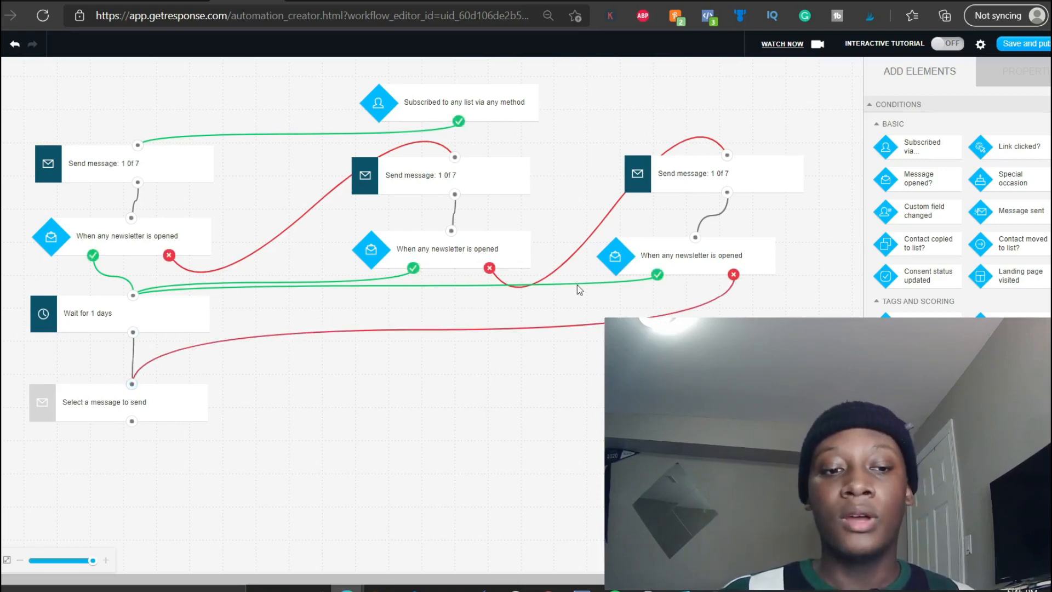
left_click(146, 392)
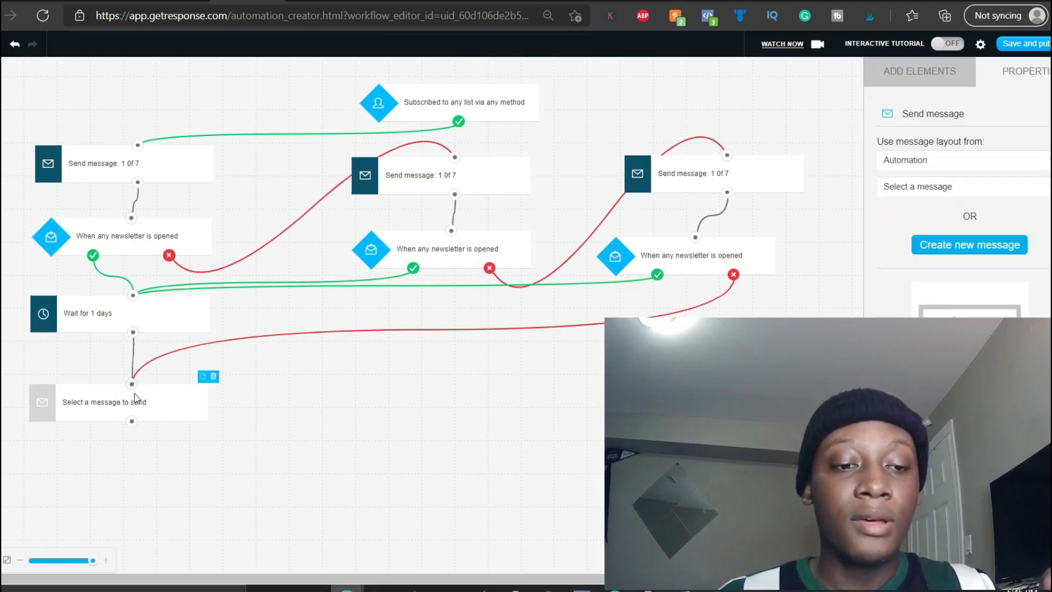
left_click(917, 189)
scroll(911, 296, "down", 3)
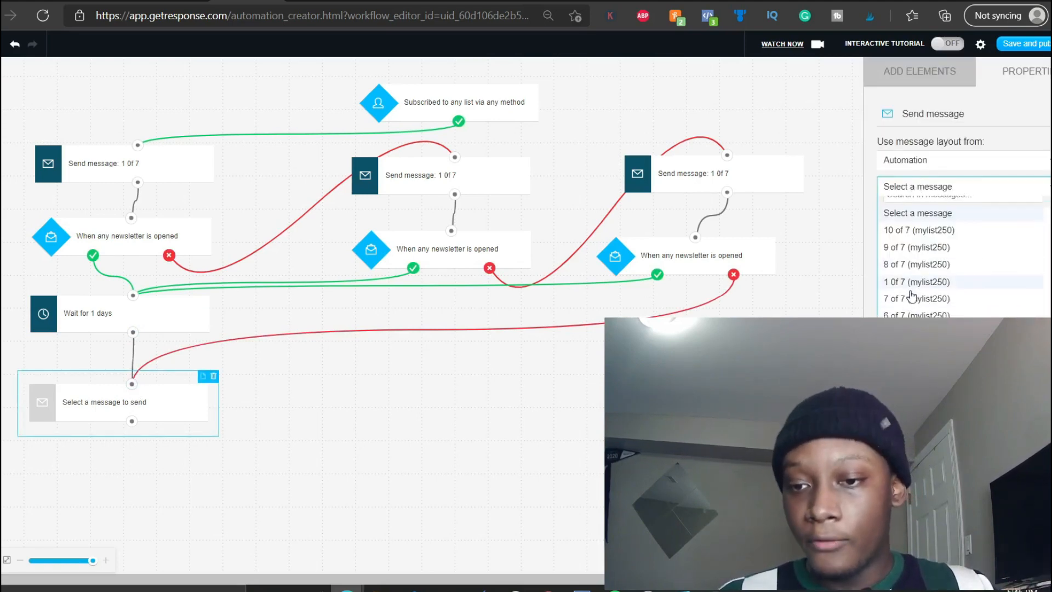
left_click(917, 317)
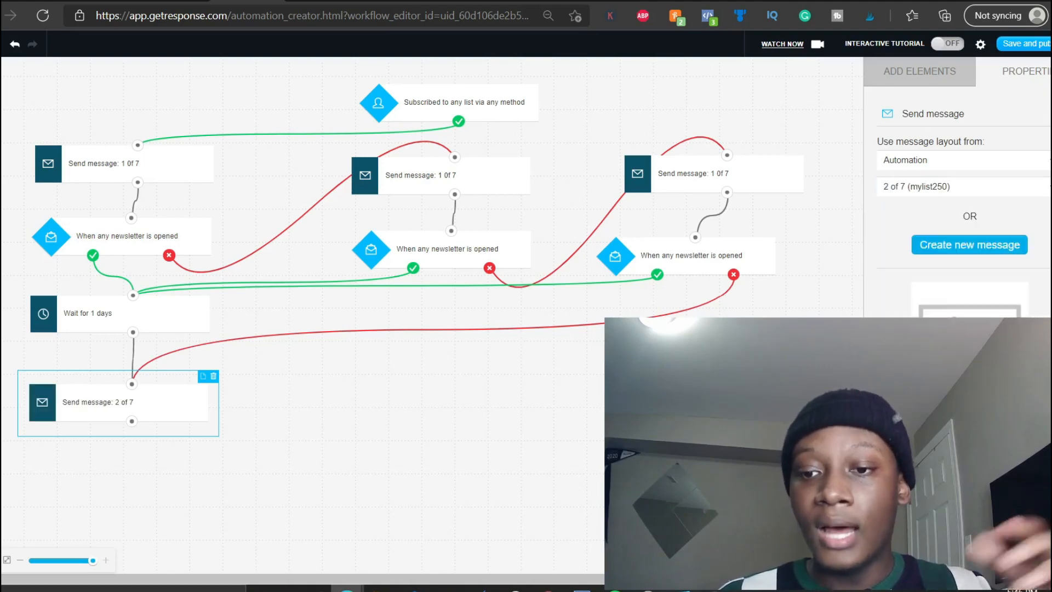
left_click(278, 385)
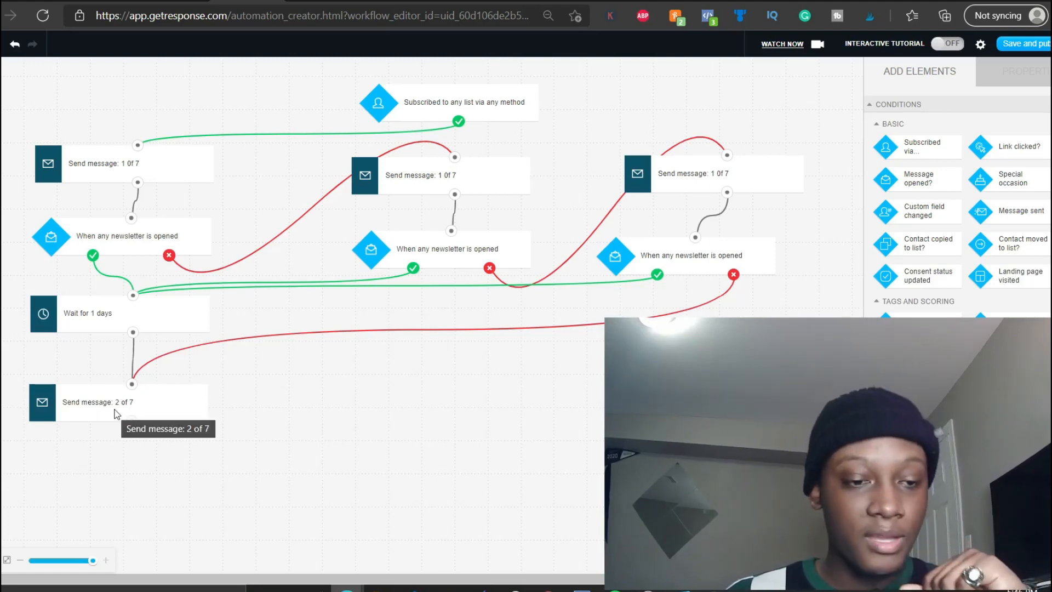
Move the "2 of 7" message closer to the Wait and place a "Message opened?" condition below it
left_click_drag(110, 409, 116, 397)
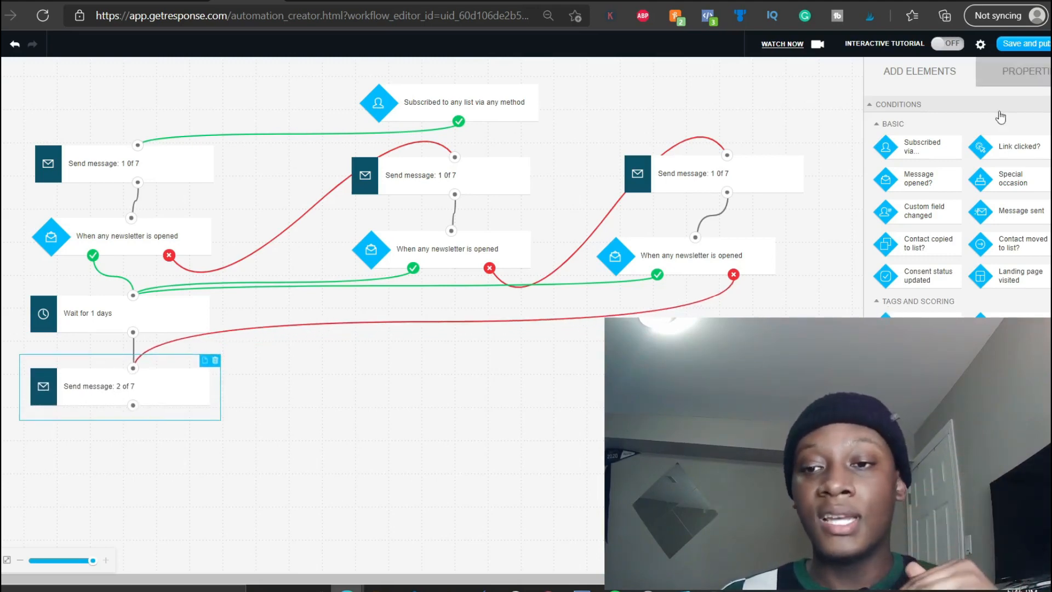
left_click_drag(941, 181, 118, 441)
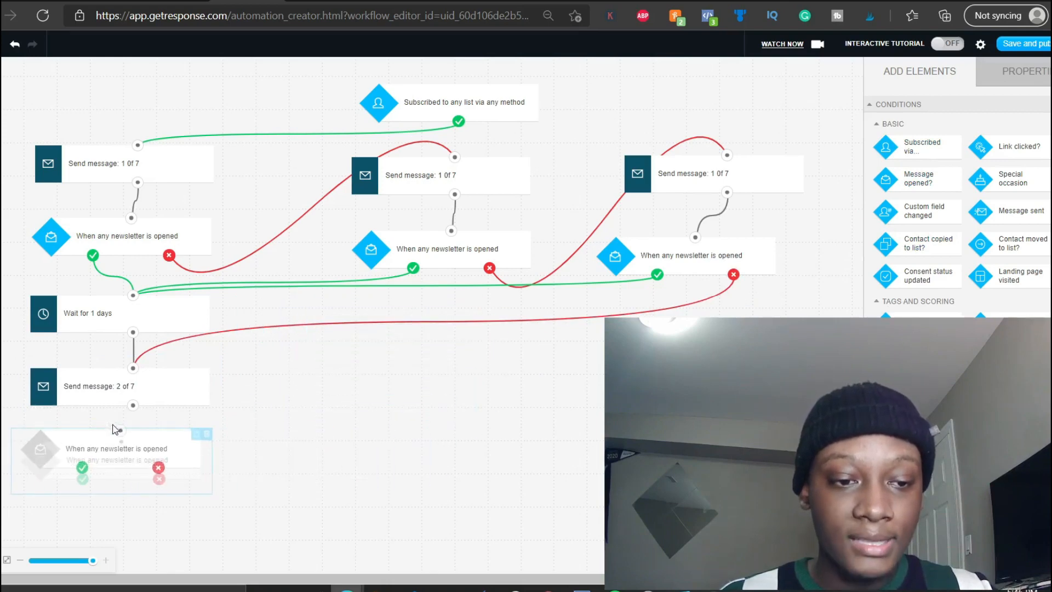
left_click(896, 82)
left_click_drag(923, 147, 379, 369)
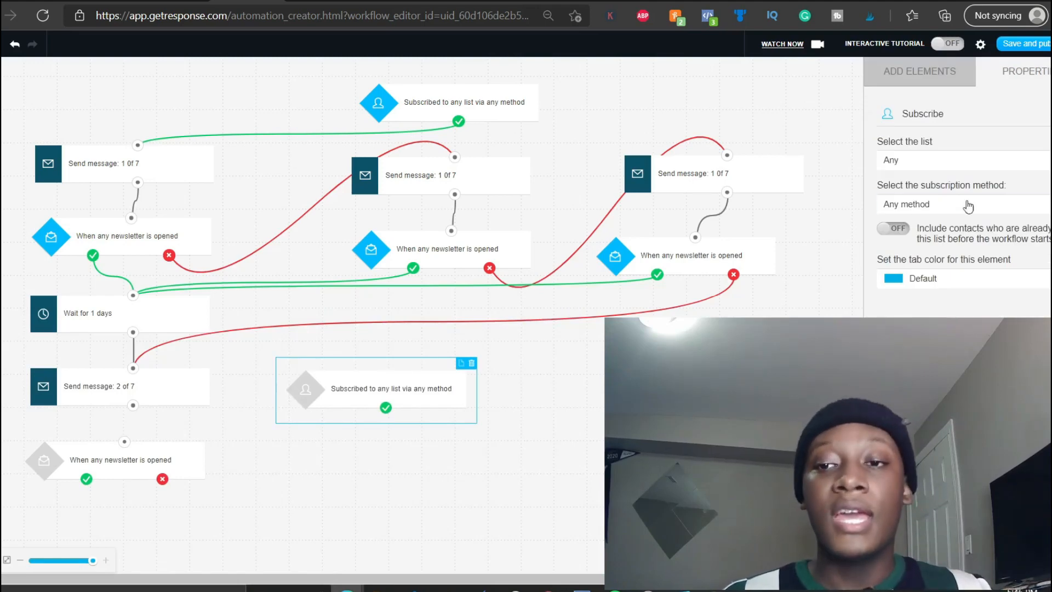
left_click(914, 71)
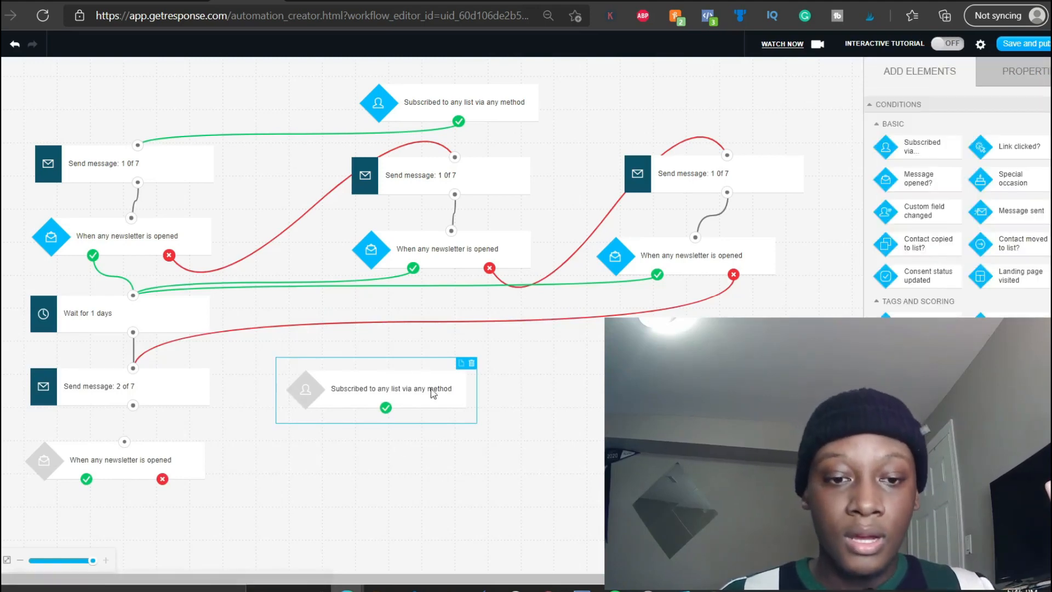
left_click(472, 363)
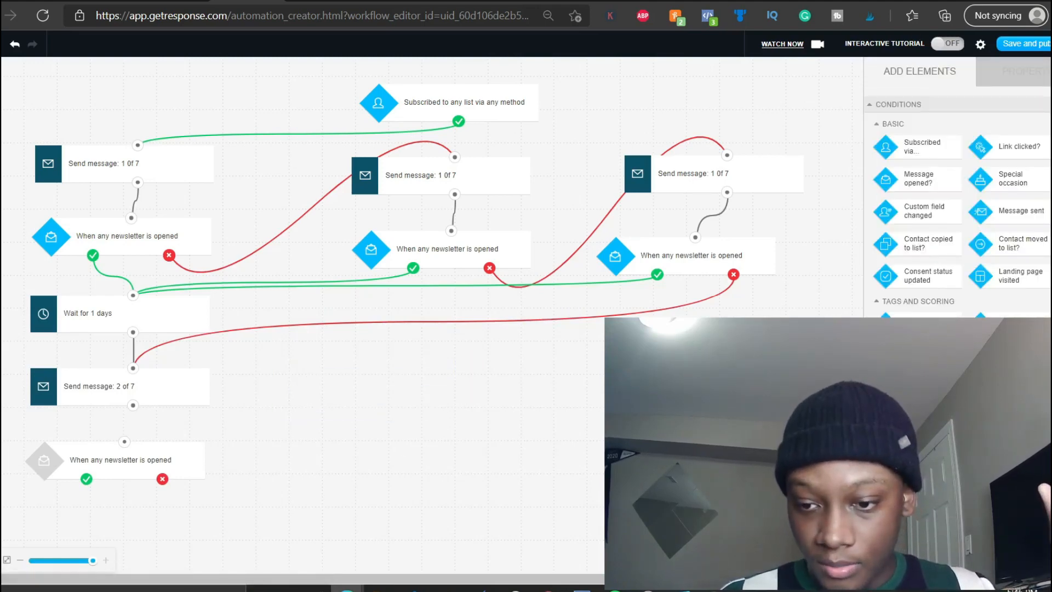
Place two more Send message actions in a row beside the "2 of 7" message and adjust their positions
left_click_drag(919, 483, 378, 365)
left_click(920, 71)
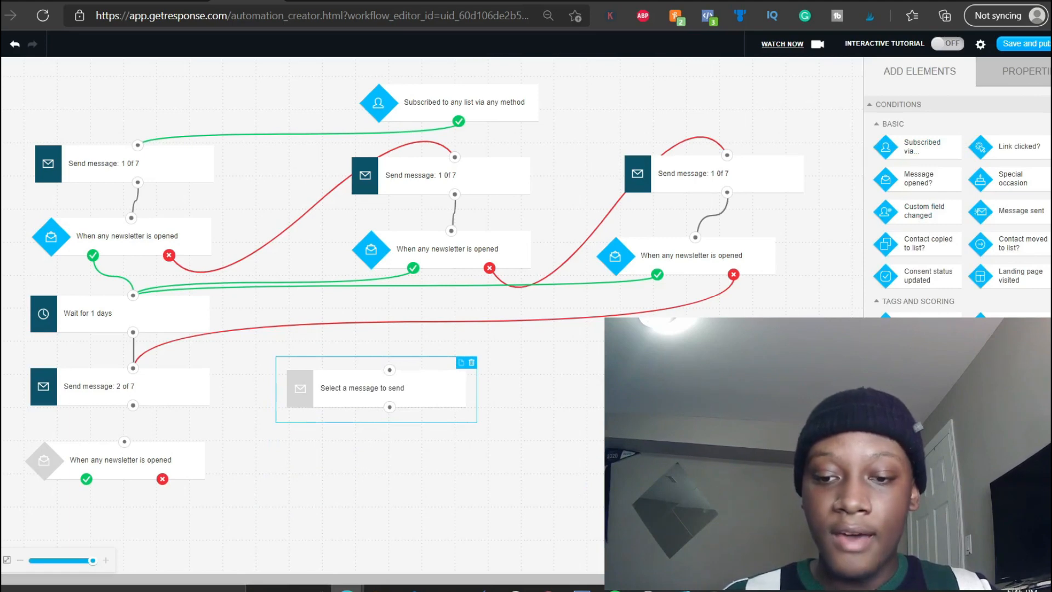
left_click_drag(919, 483, 645, 367)
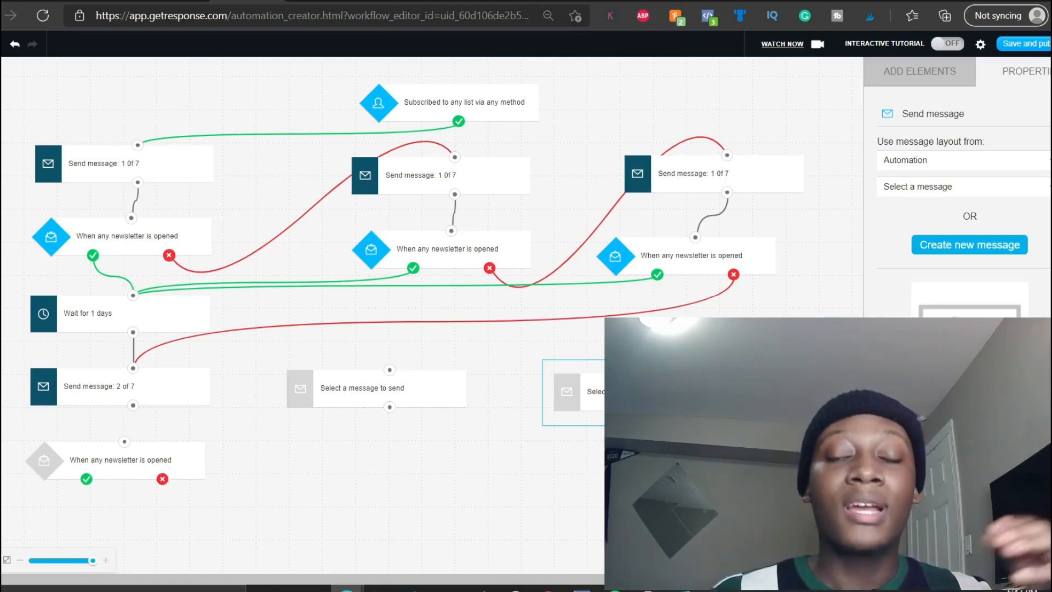
left_click_drag(643, 392, 641, 382)
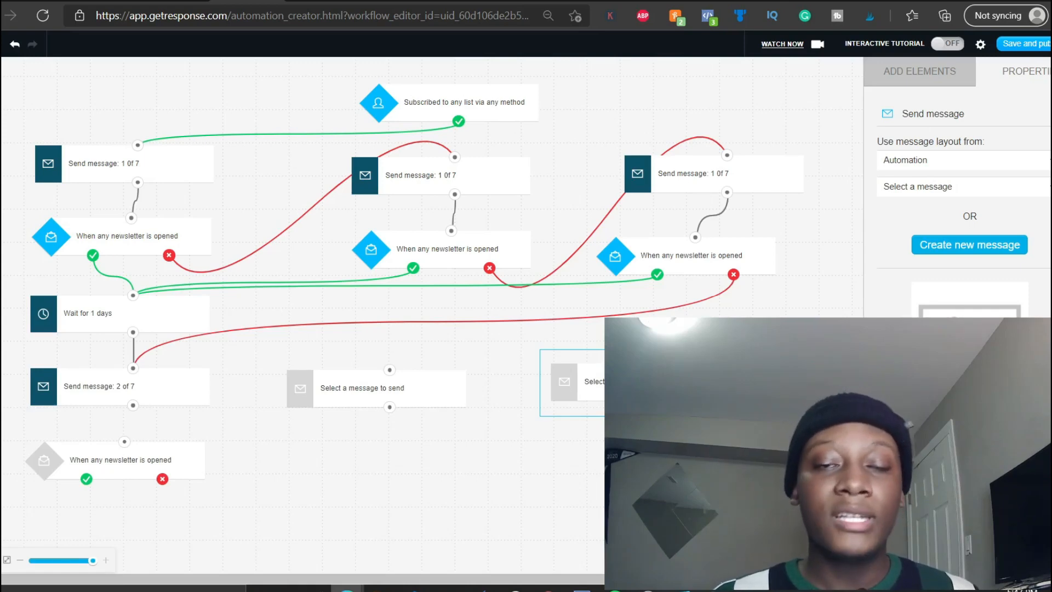
left_click_drag(640, 382, 642, 379)
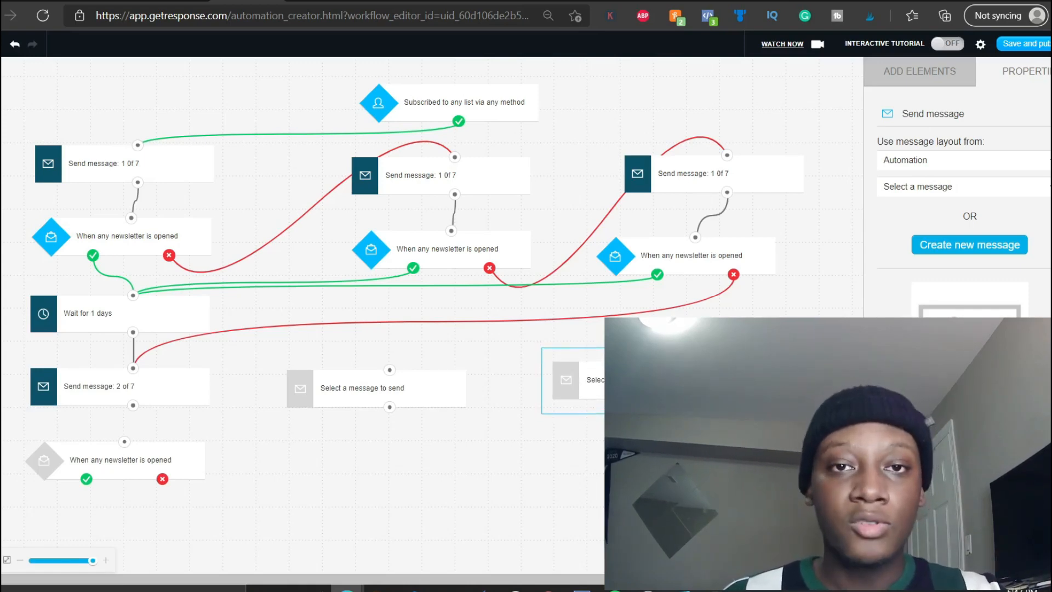
left_click(498, 357)
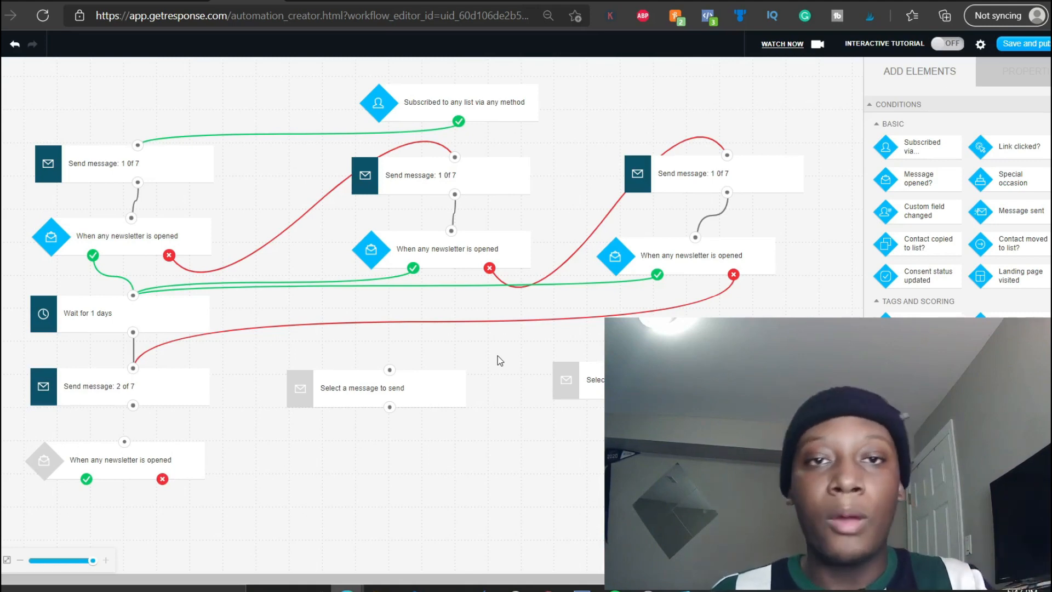
left_click_drag(351, 391, 373, 384)
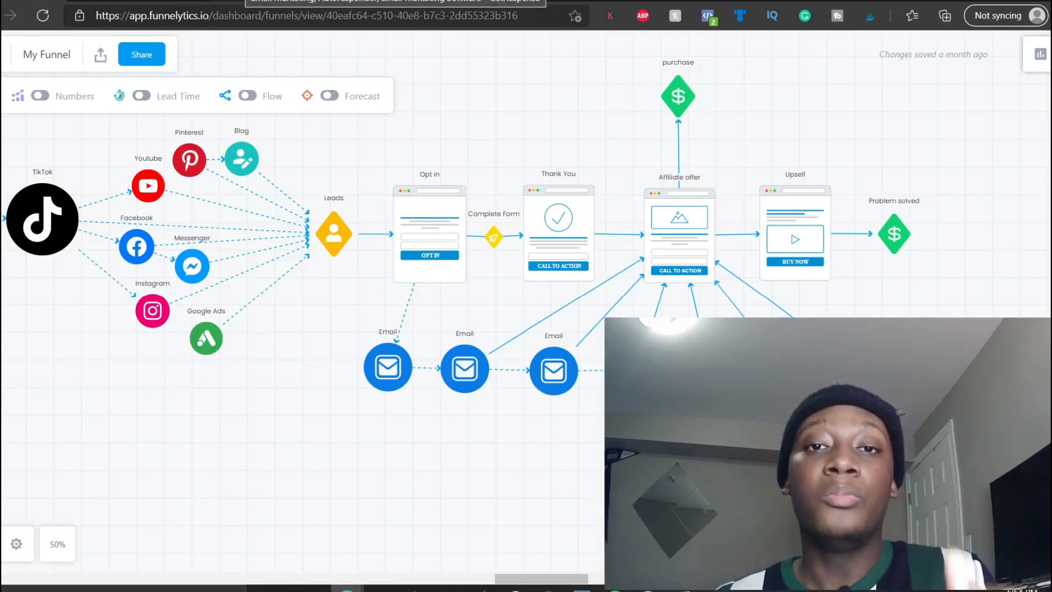
left_click(247, 0)
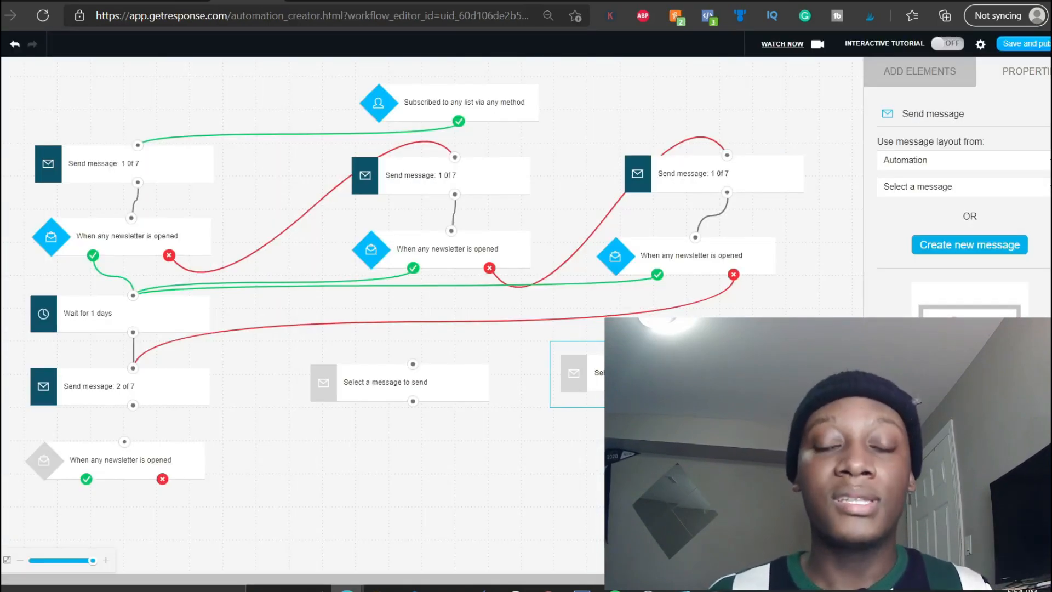